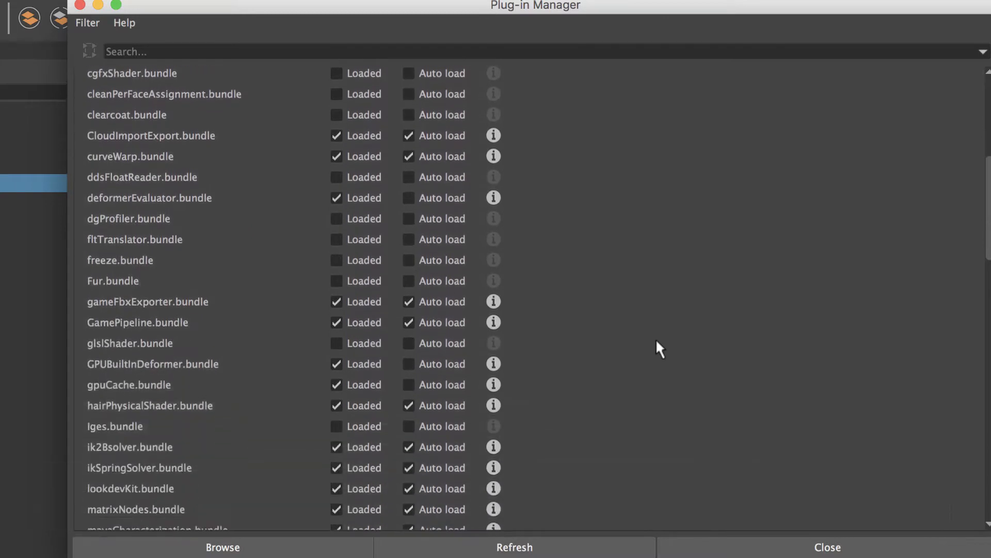
- Check in the Plug-in Manager that Unfold3D.bundle is loaded, refresh the plug-in list, and close the window
scroll(656, 341, "down", 7)
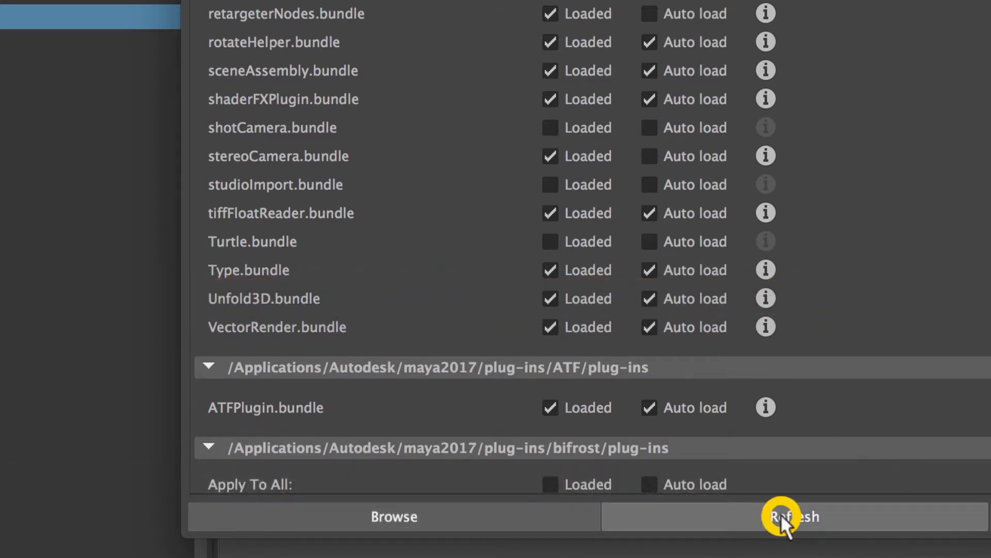
left_click(781, 514)
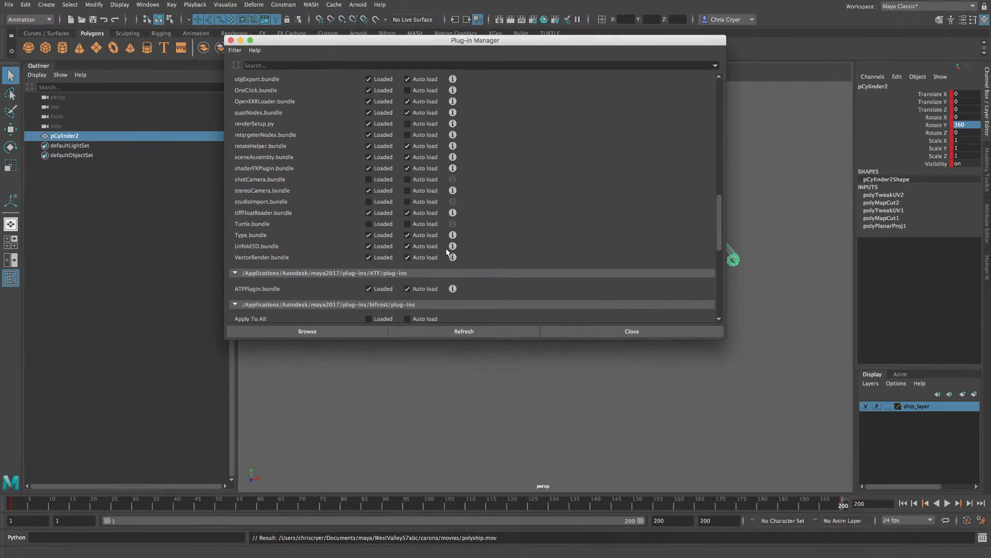
left_click(231, 40)
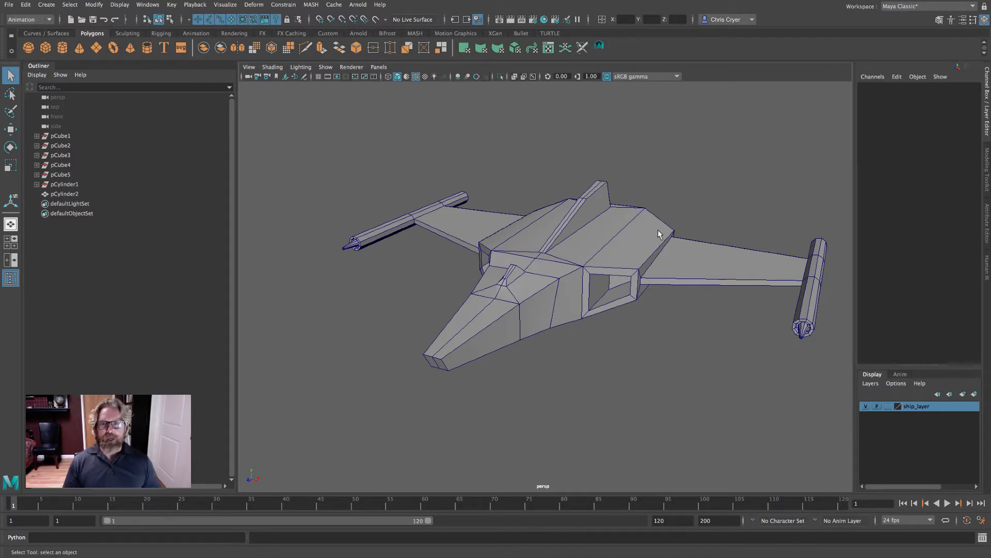
- Select the spaceship mesh and delete all construction history in the scene
left_click(589, 247)
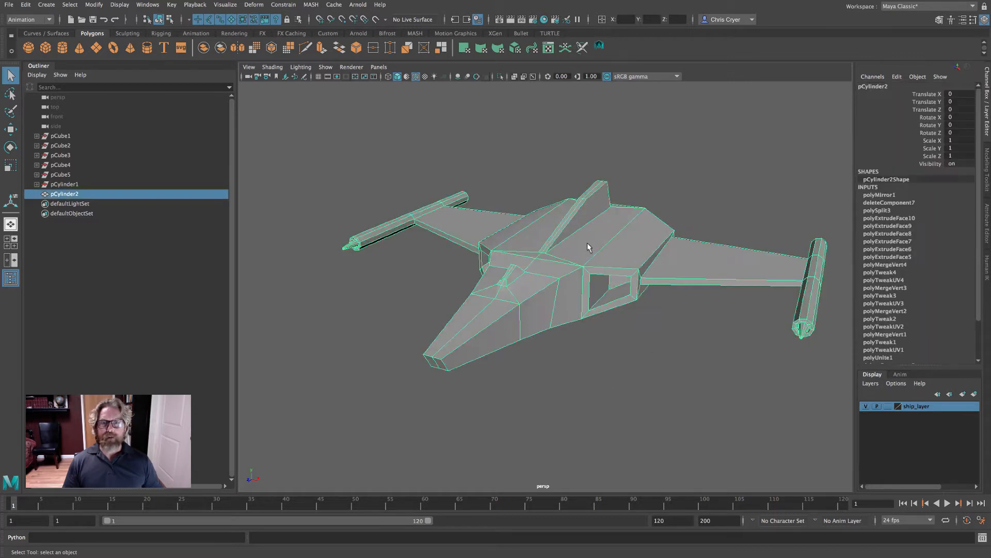
left_click_drag(633, 248, 615, 295, "alt")
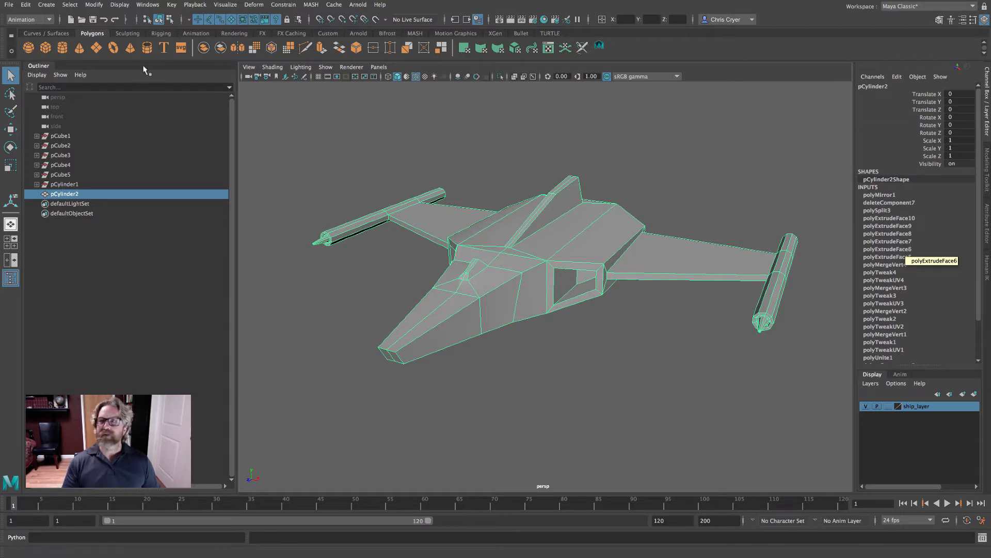
left_click(10, 6)
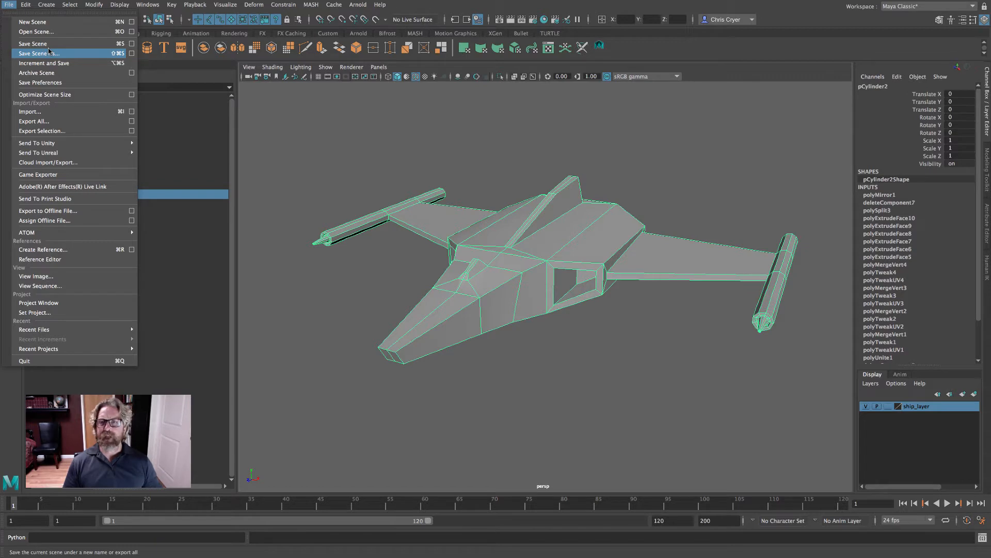
left_click(430, 72)
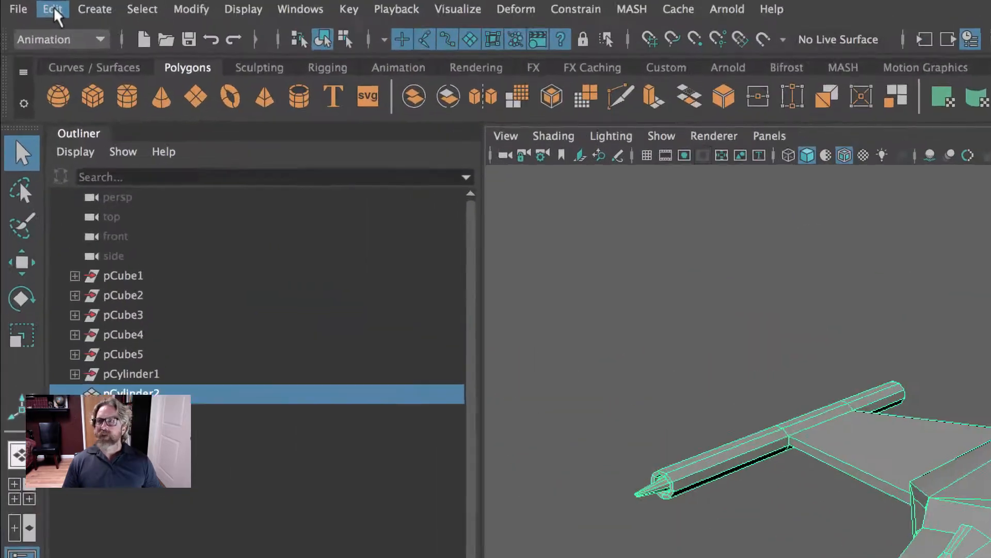
left_click(25, 4)
mouse_move(201, 341)
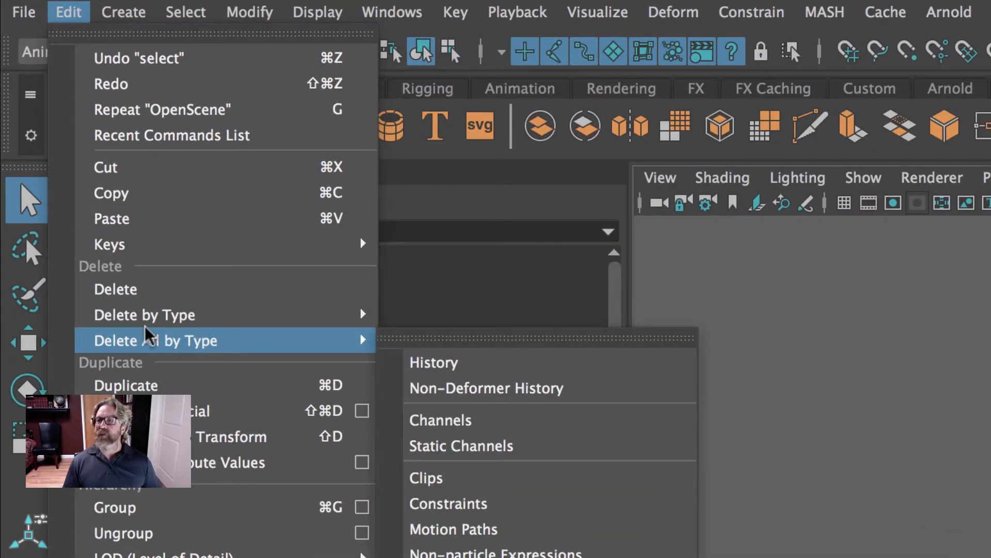
mouse_move(128, 319)
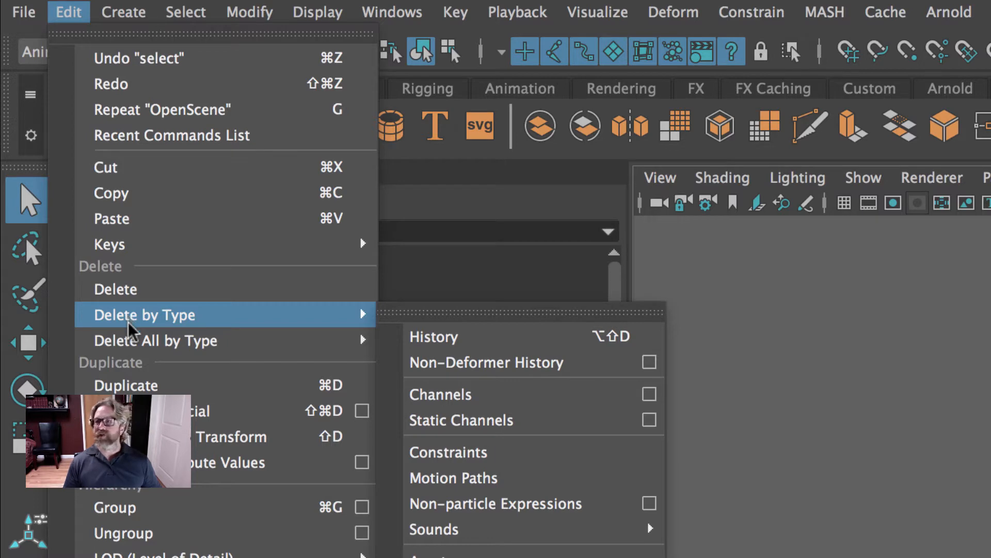
mouse_move(133, 339)
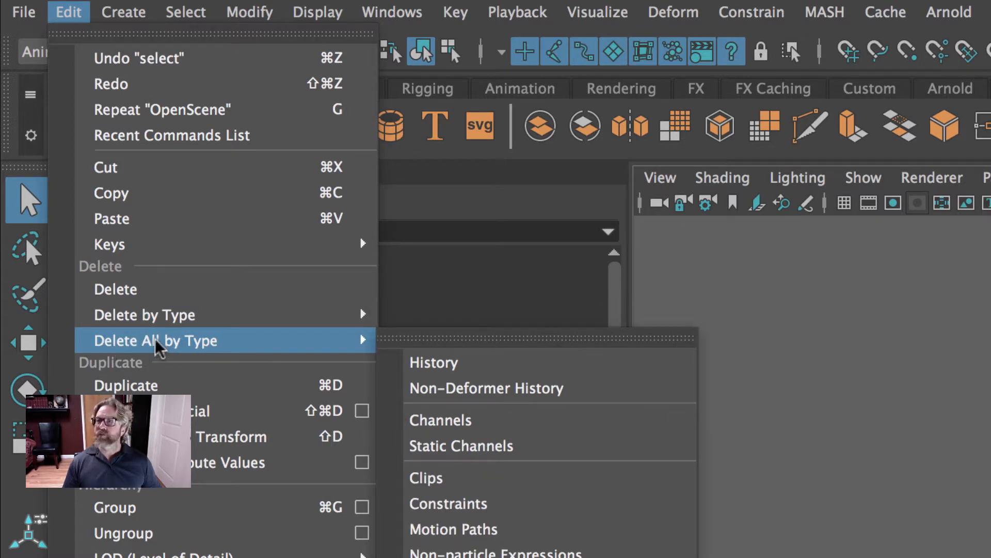
left_click(462, 365)
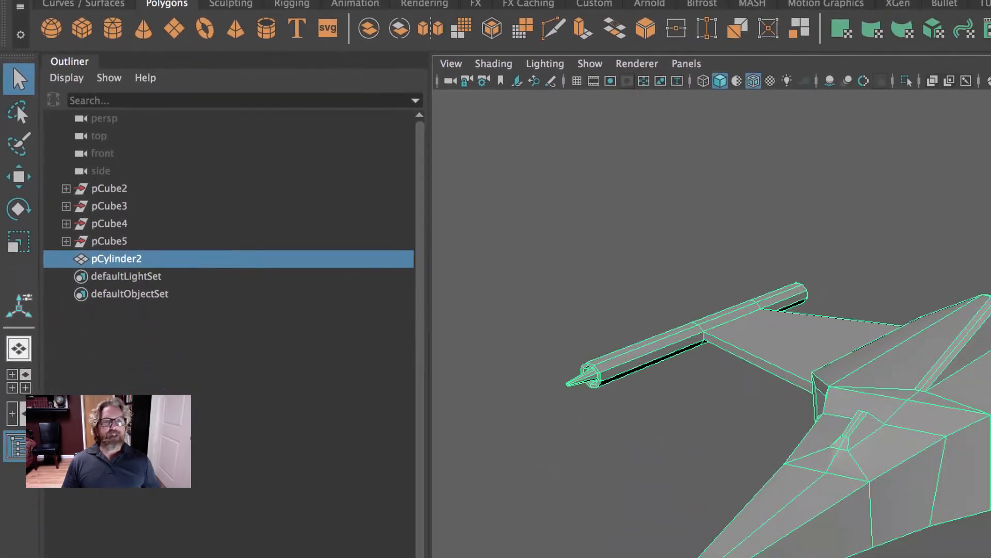
- Delete the leftover nodes pCube2 through pCube5 and select the ship mesh pCylinder2
left_click_drag(104, 242, 106, 196)
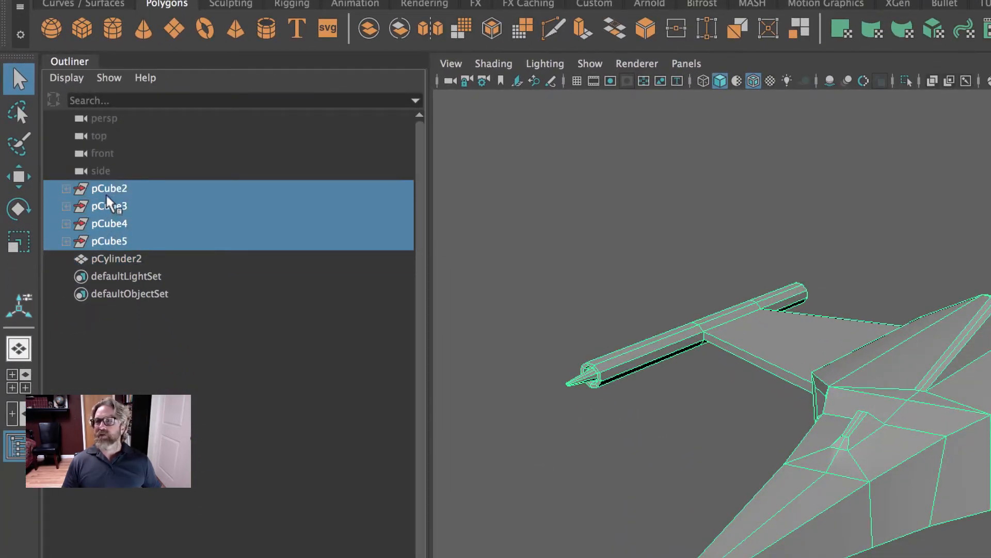
key("Delete")
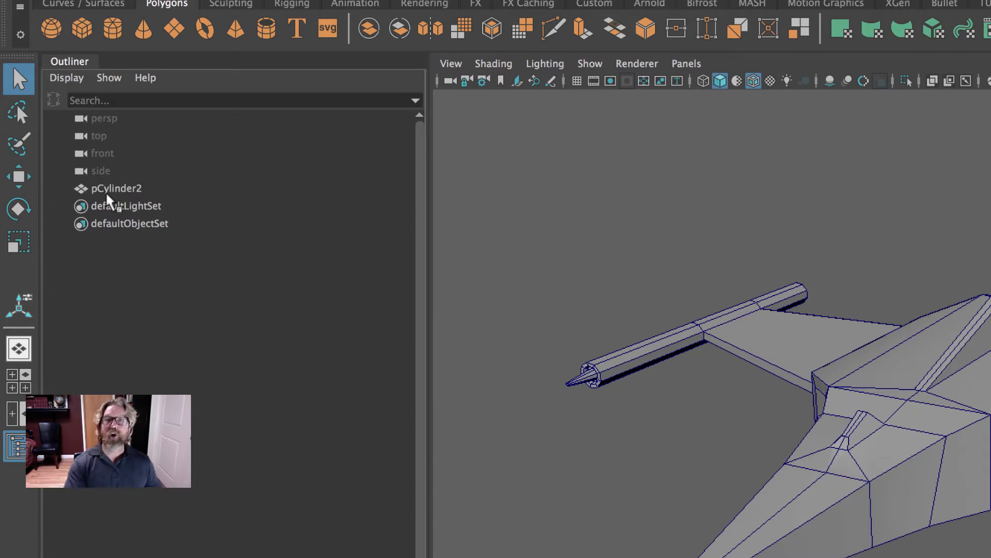
left_click(107, 194)
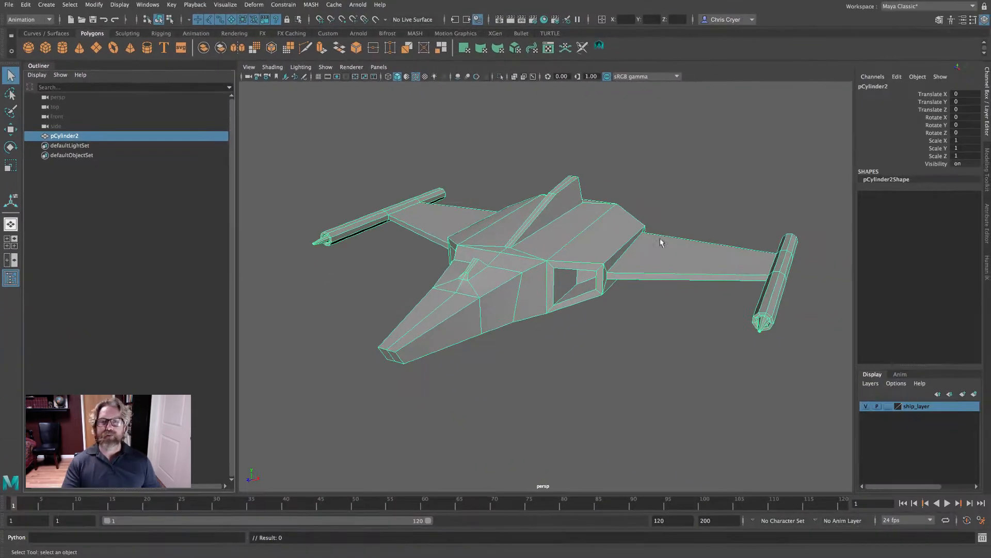
left_click_drag(700, 345, 674, 344, "alt")
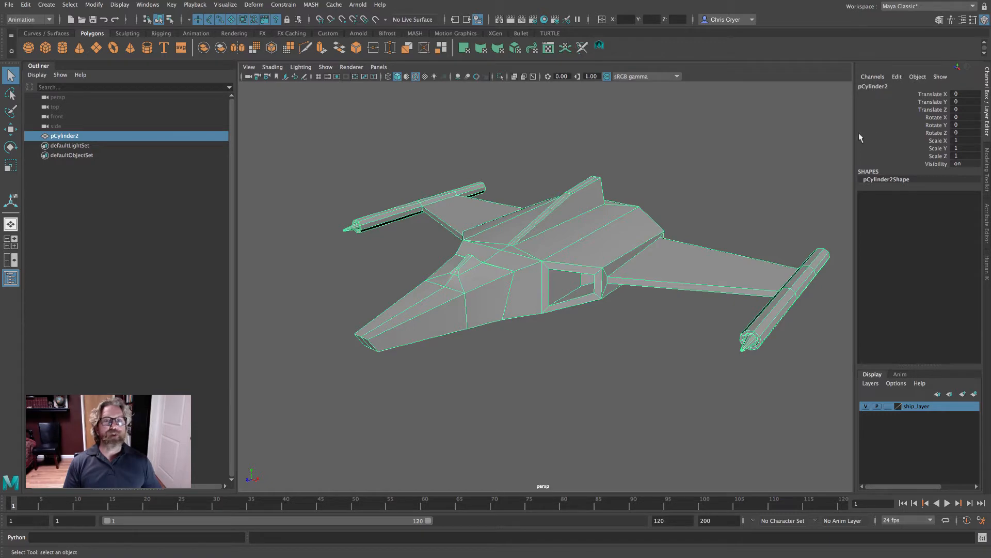
mouse_move(636, 136)
left_mouse_down("alt")
mouse_move(657, 129)
mouse_move(637, 133)
mouse_move(639, 143)
left_mouse_up("alt")
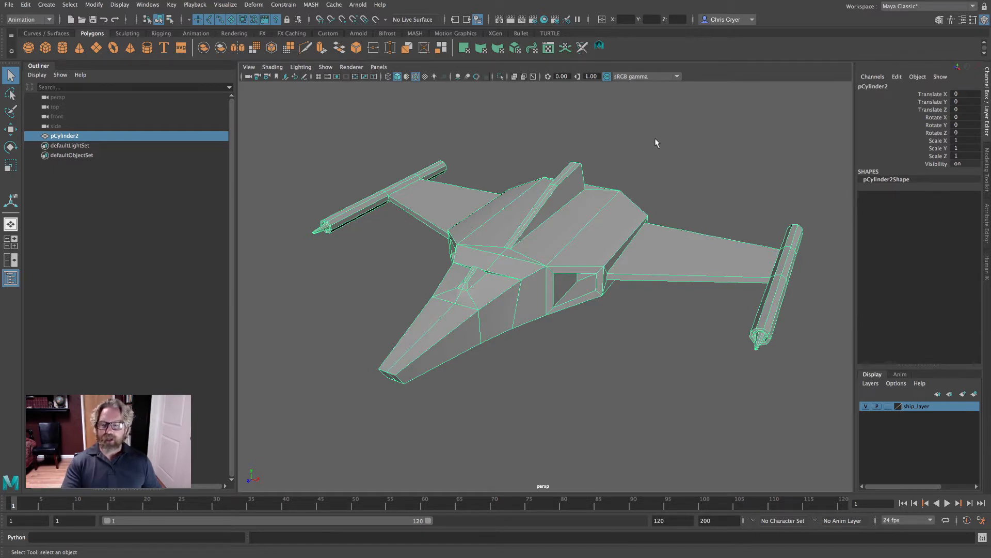
mouse_move(657, 143)
left_mouse_down("alt")
mouse_move(653, 124)
mouse_move(656, 133)
left_mouse_up("alt")
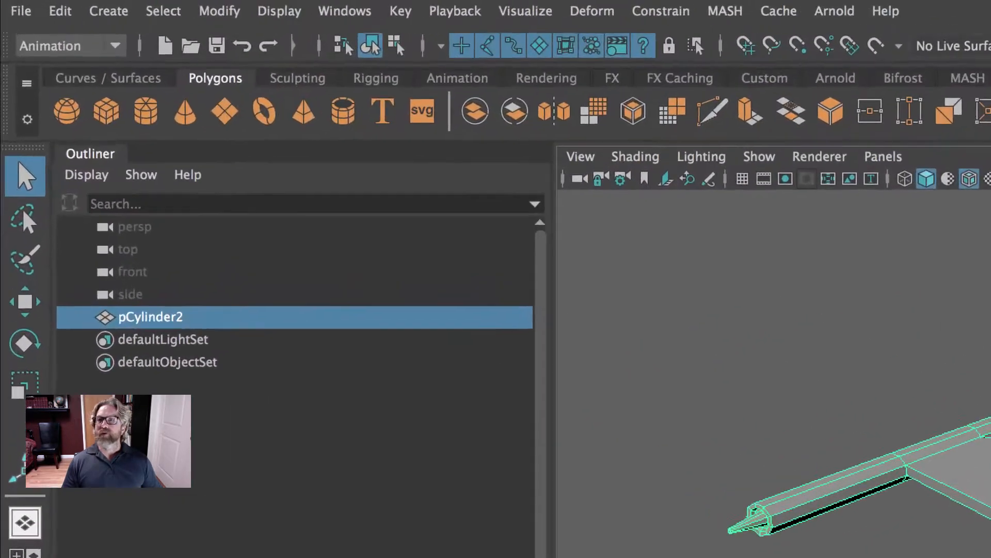
- Switch to the Modeling menu set and open the UV Editor for the selected ship
left_click(44, 54)
left_click(62, 73)
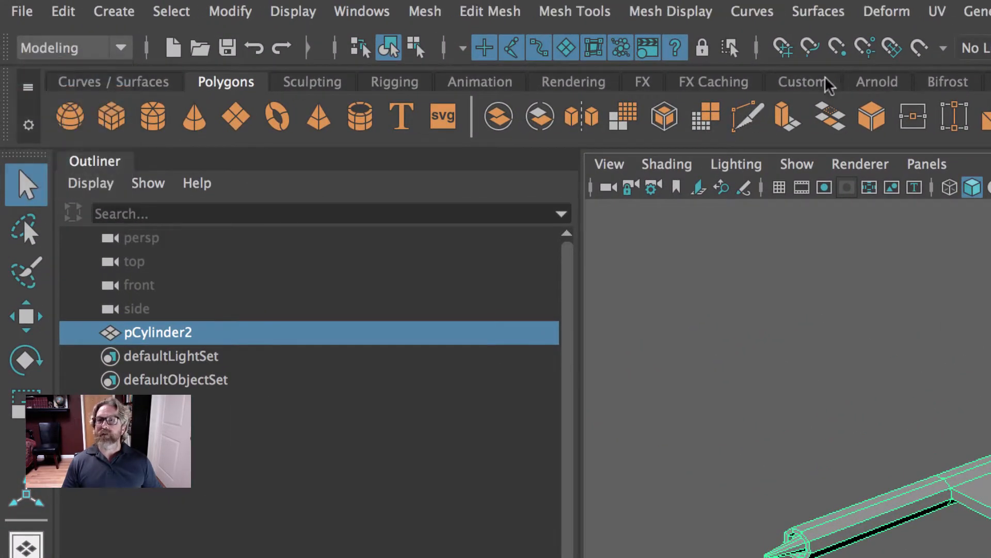
left_click(935, 12)
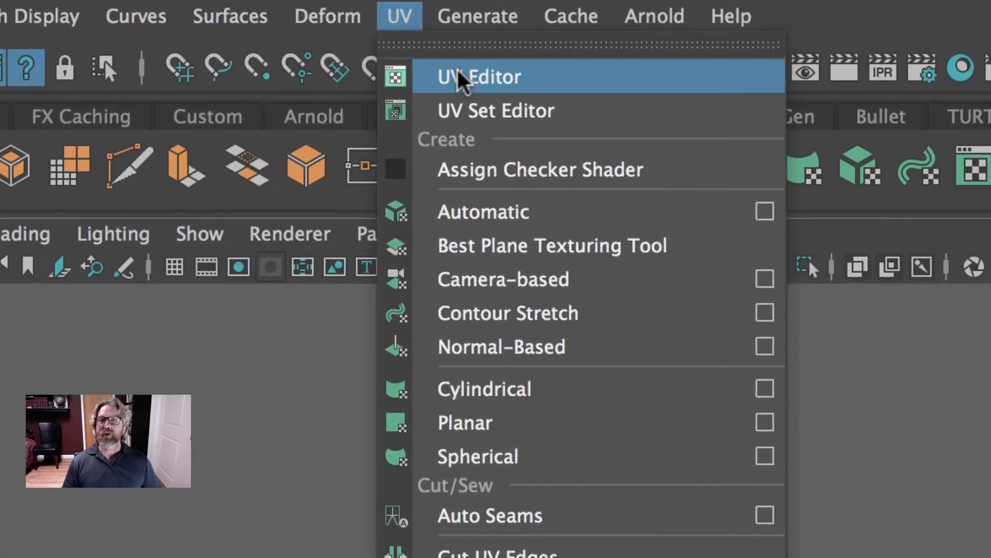
left_click(461, 78)
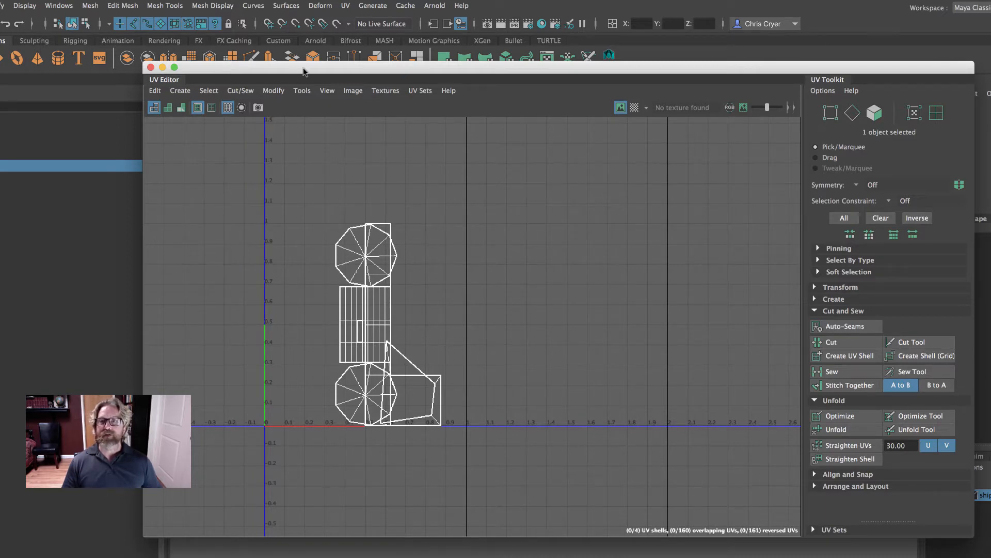
- Move the UV Editor window around to compare the ship model in the viewport with its current UV layout
left_click_drag(304, 68, 715, 88)
left_click_drag(502, 236, 362, 206, "alt")
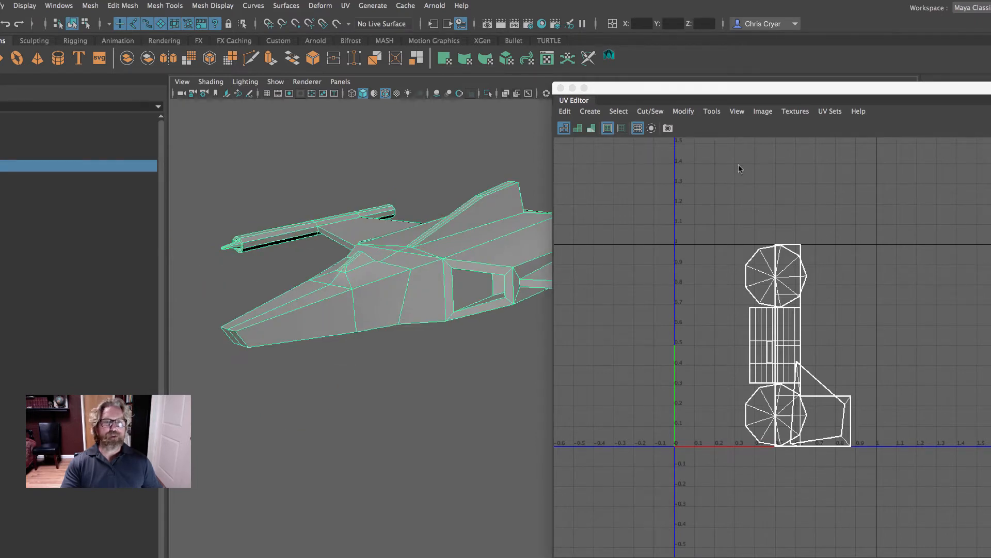
left_click_drag(664, 89, 759, 92)
left_click_drag(418, 258, 432, 261, "alt")
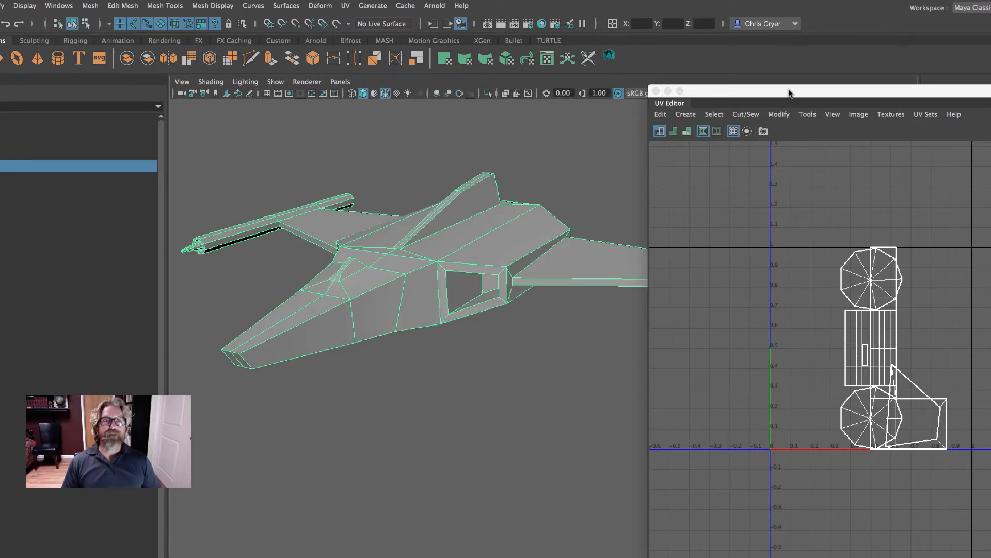
left_click_drag(782, 92, 329, 95)
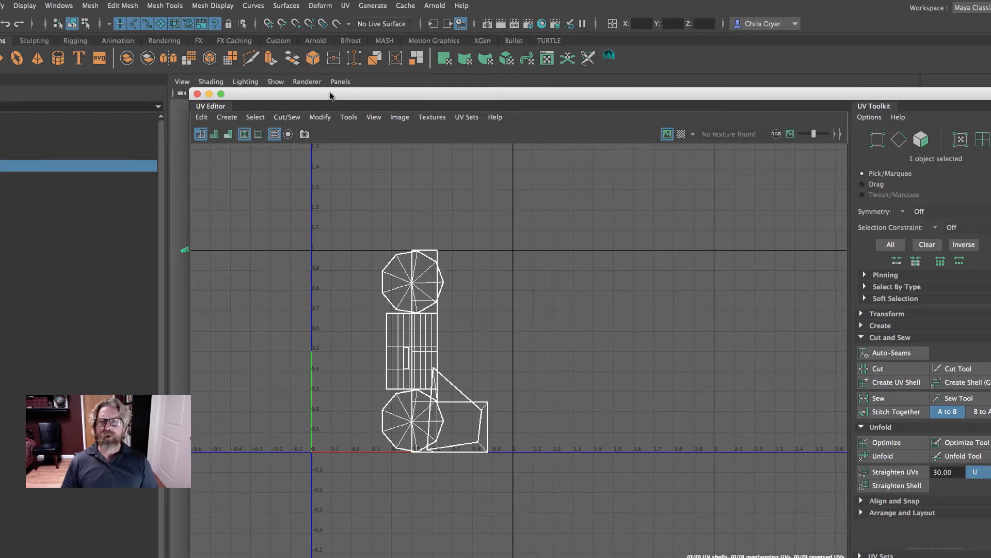
left_click_drag(331, 95, 787, 128)
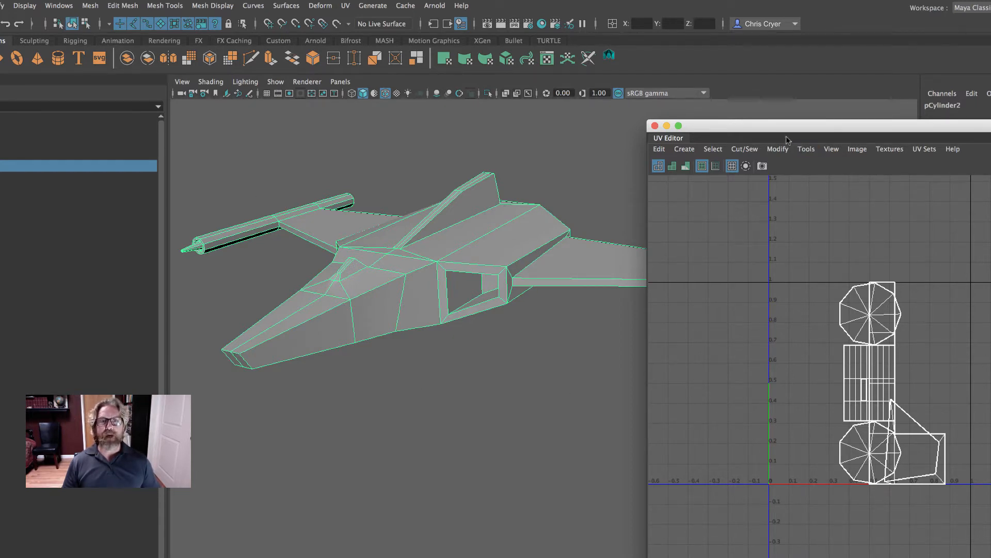
left_click_drag(785, 132, 928, 200)
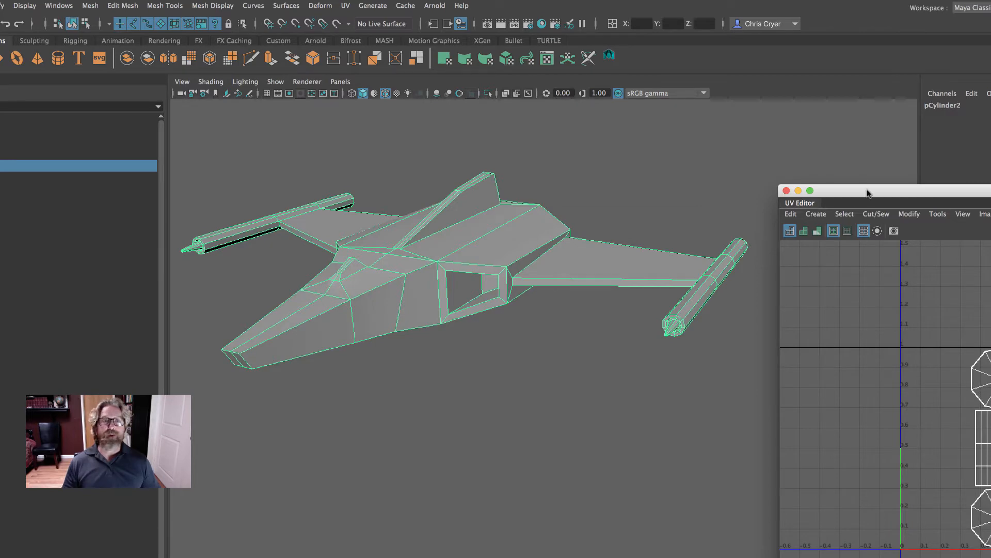
left_click_drag(867, 192, 152, 63)
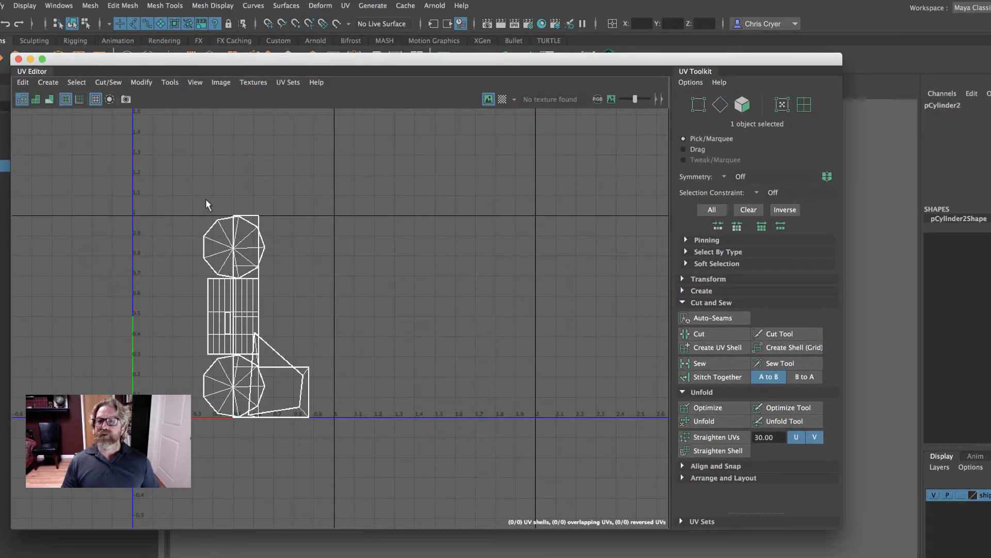
left_click_drag(101, 62, 180, 78)
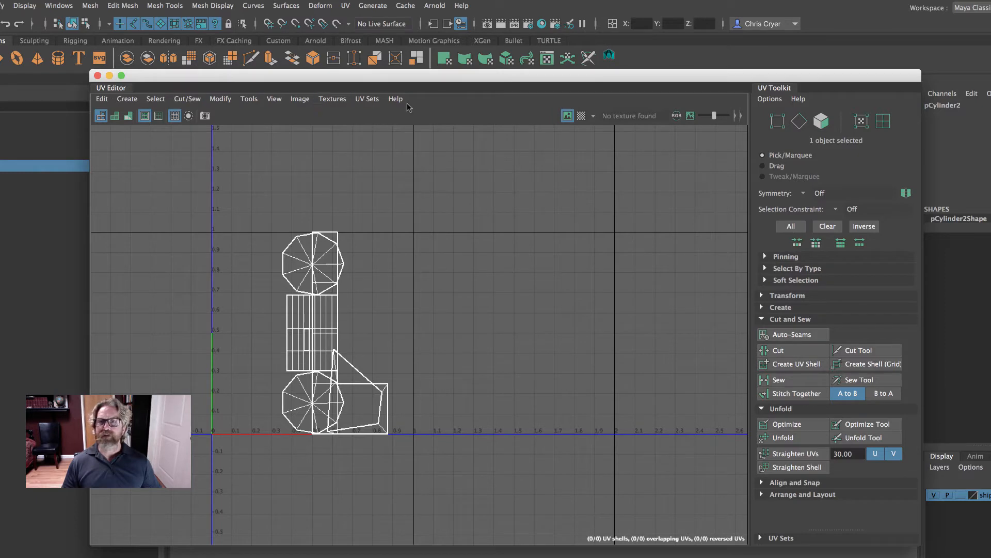
- Try automatic UV mapping on the whole ship, examine the generated shells up close, and undo the mapping
left_click(345, 6)
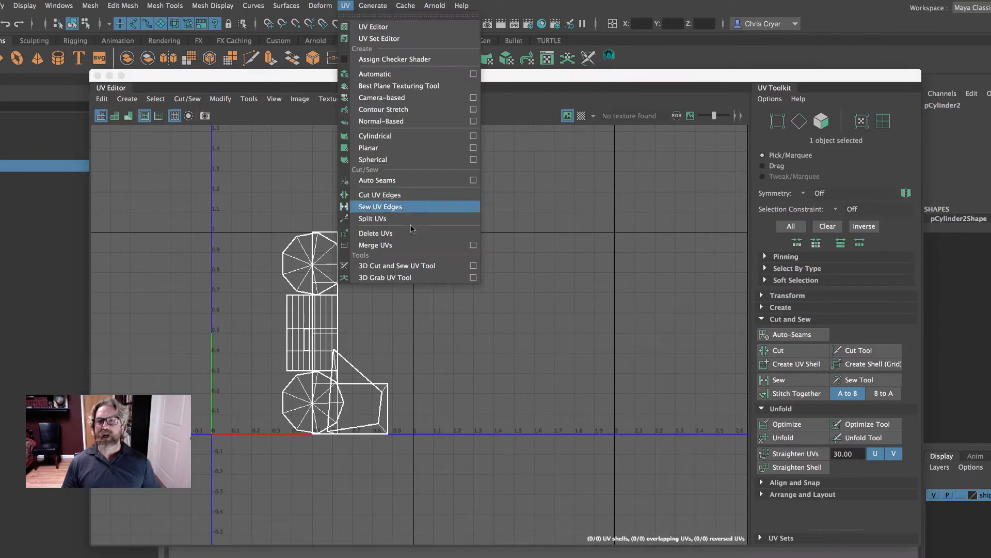
left_click(410, 29)
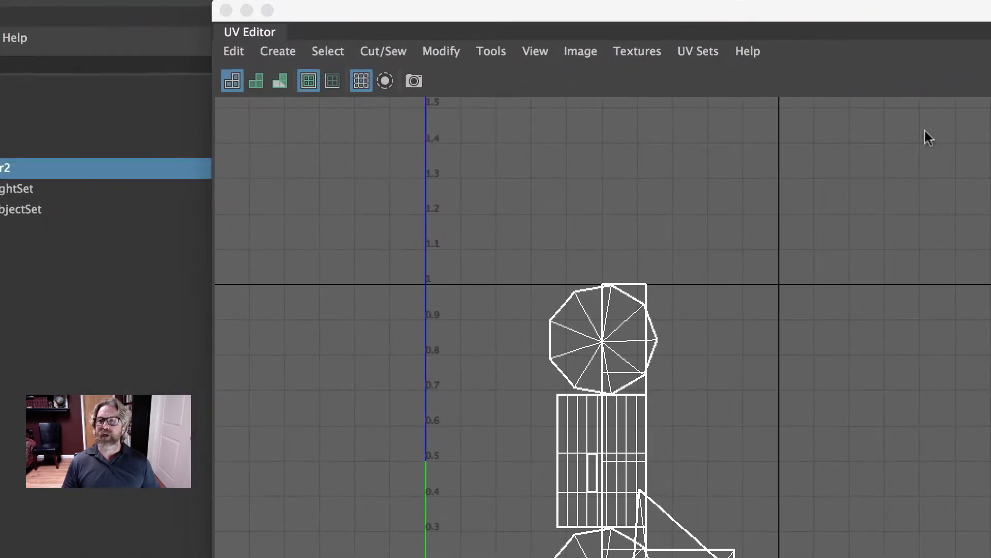
left_click(296, 52)
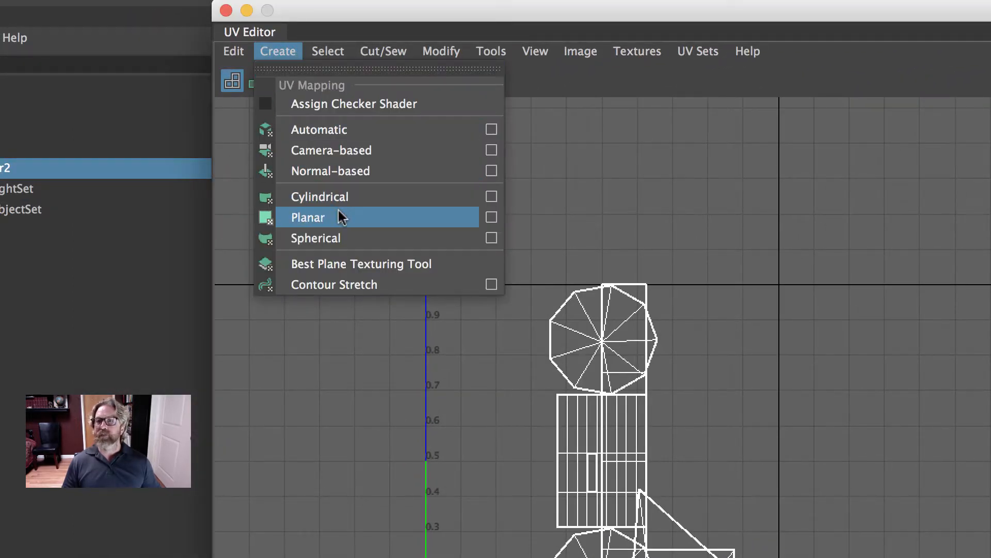
left_click(339, 129)
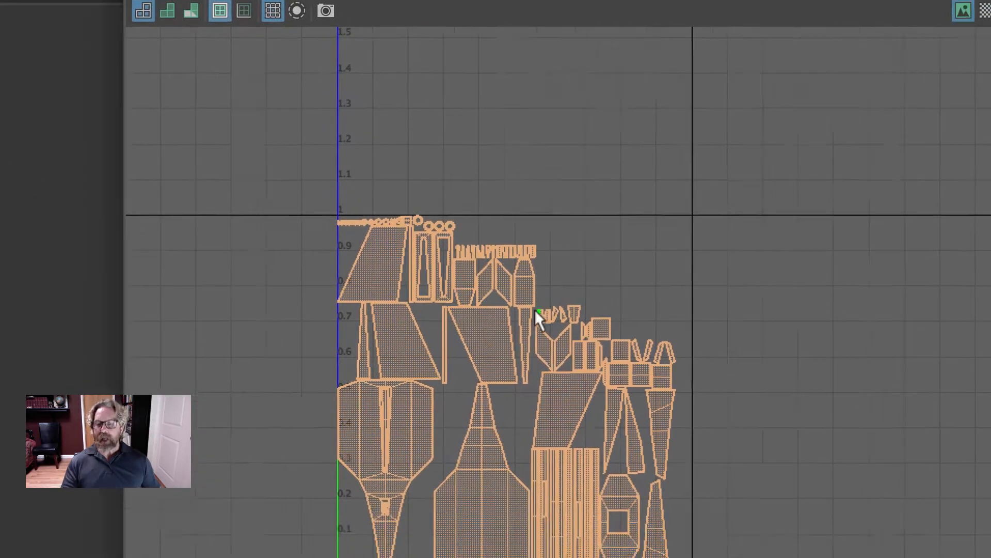
right_click_drag(620, 379, 882, 367, "alt")
middle_click_drag(705, 227, 826, 169, "alt")
right_click_drag(821, 172, 883, 173, "alt")
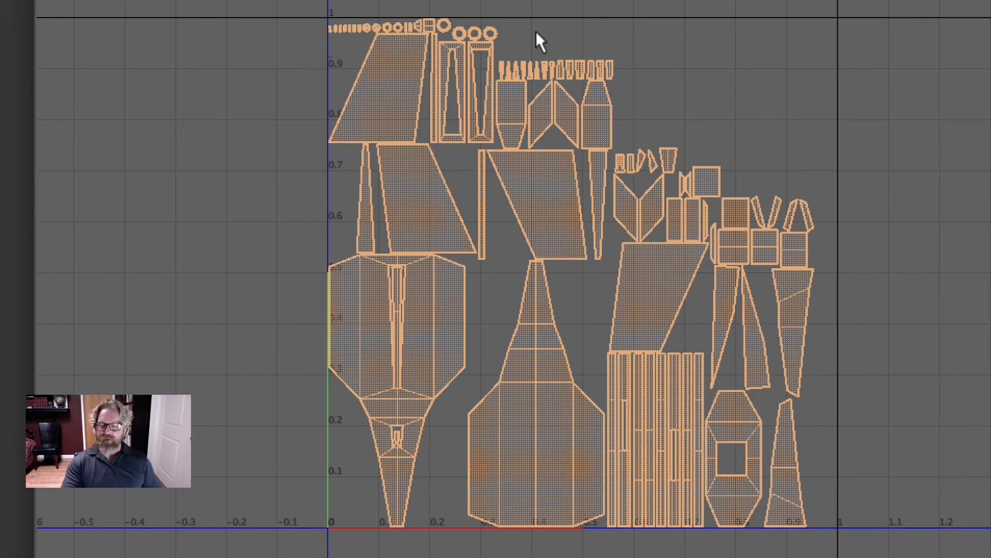
key("ctrl+z")
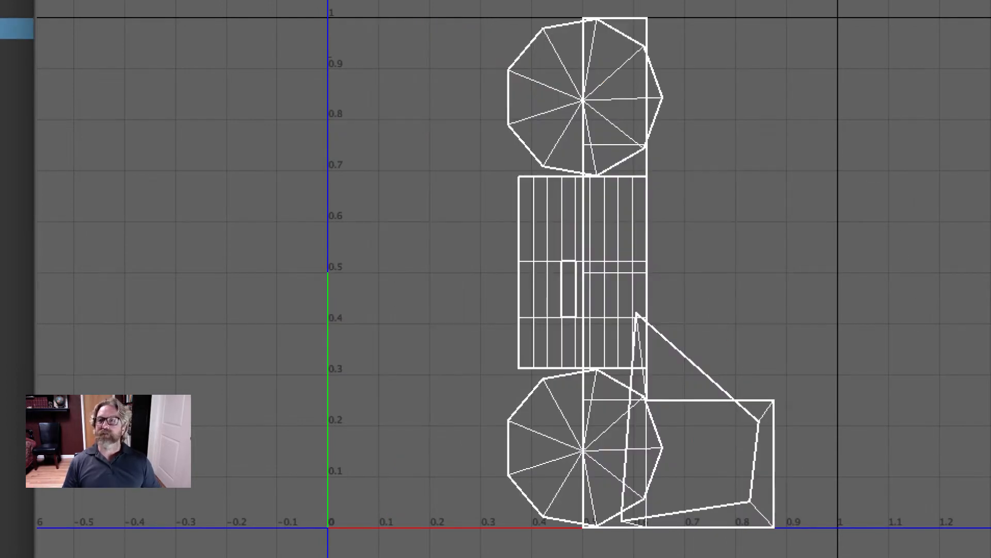
- Examine the ship from above and from the front side to judge which direction suits a planar UV projection
left_click(151, 95)
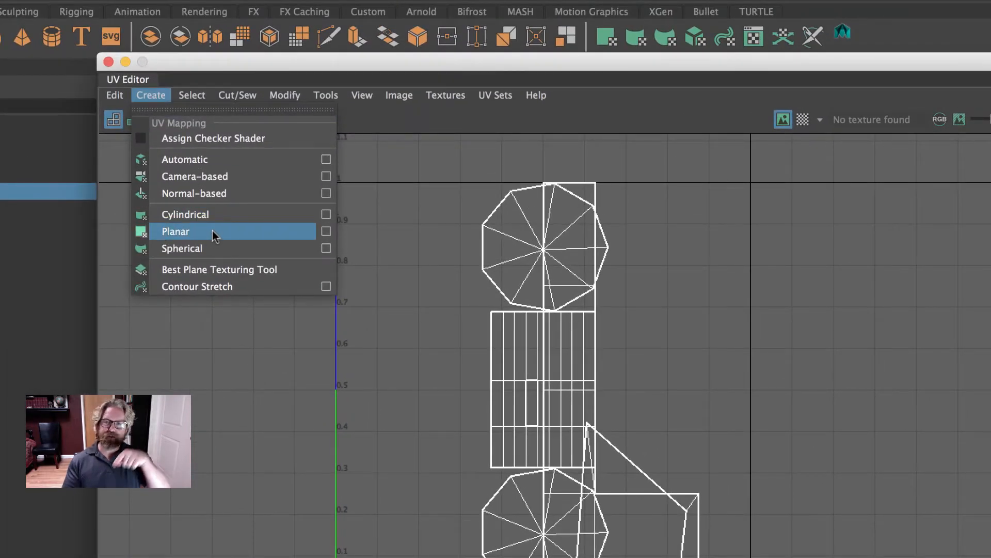
left_click(212, 230)
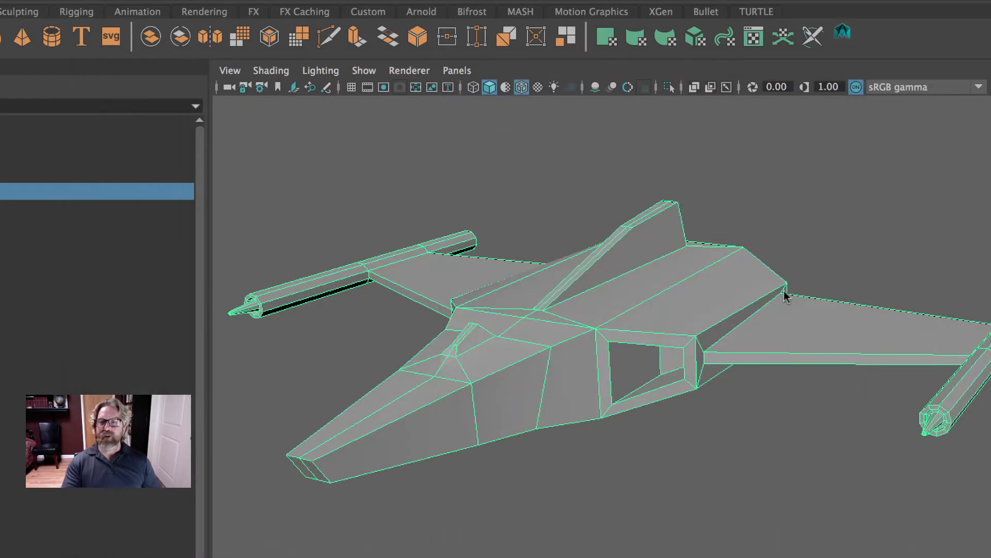
left_click_drag(723, 312, 766, 423, "alt")
right_click_drag(766, 423, 465, 381, "alt")
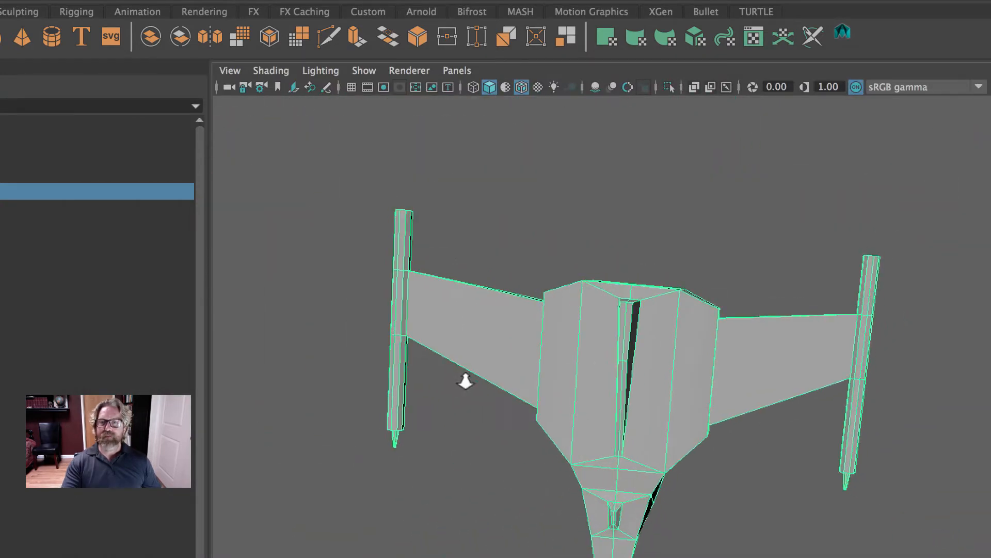
left_click_drag(537, 439, 644, 372, "alt")
right_click_drag(645, 373, 969, 412, "alt")
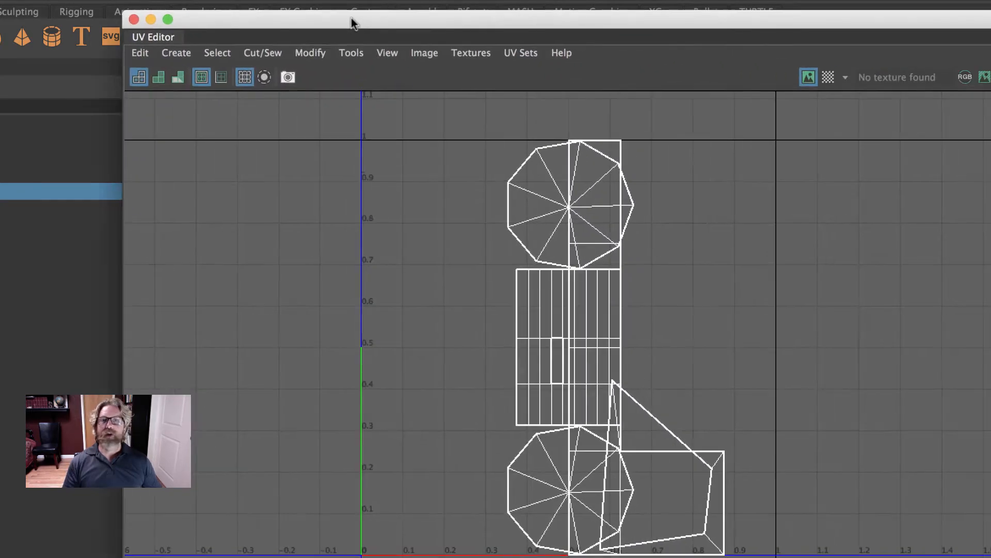
- Apply planar UV mapping to the whole ship, projecting from the Y axis and fitting the projection to the bounding box
left_click(177, 53)
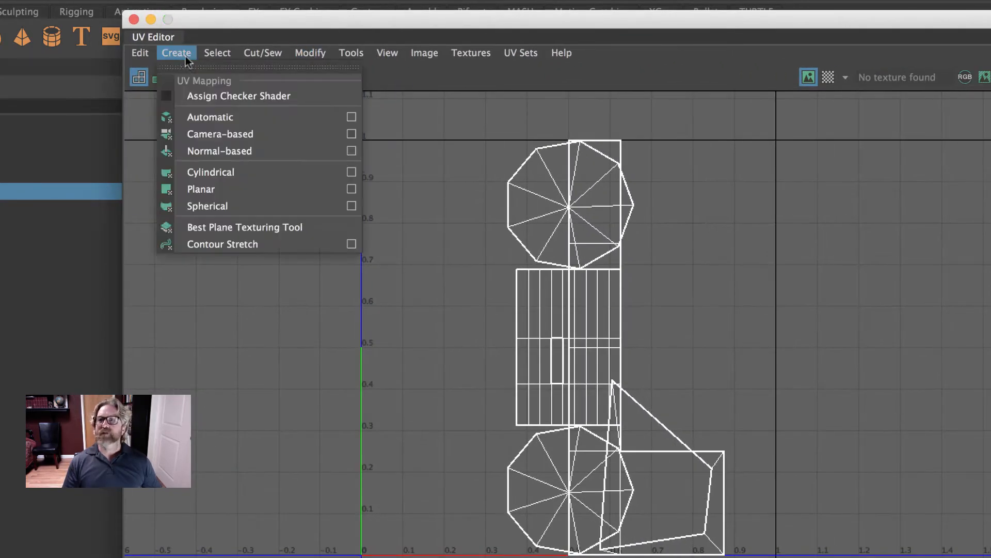
left_click(351, 189)
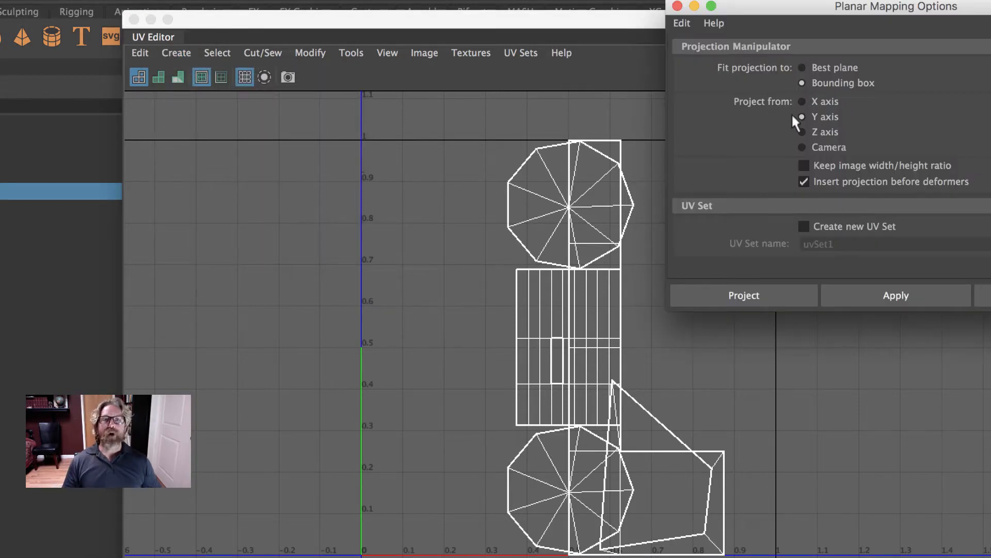
left_click(677, 6)
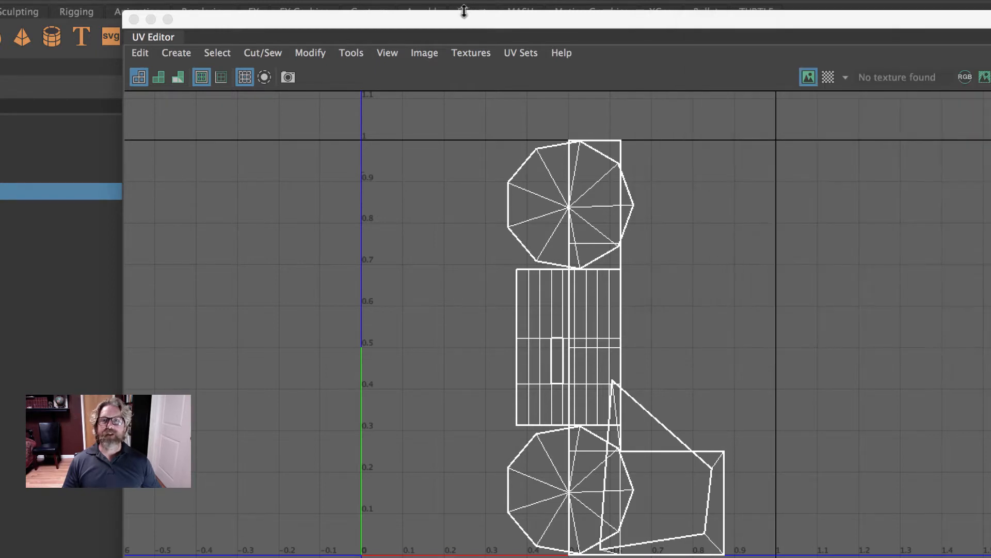
left_click_drag(463, 19, 989, 41)
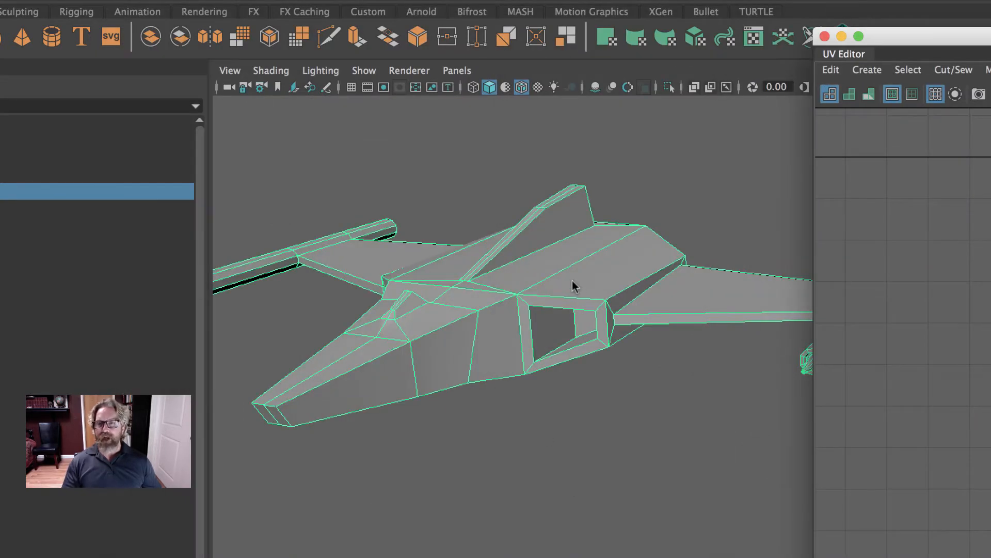
left_click_drag(573, 281, 532, 242, "alt")
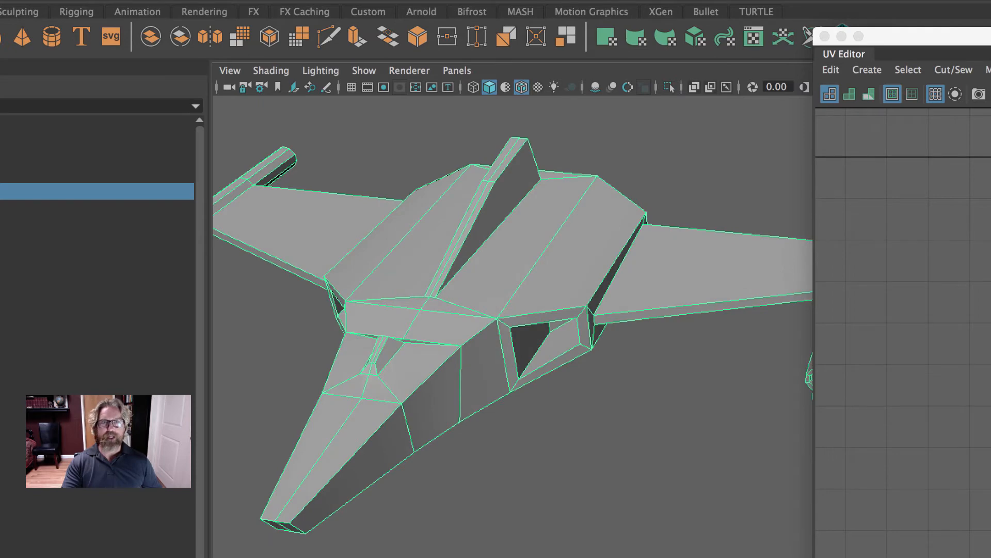
left_click_drag(971, 36, 309, 2)
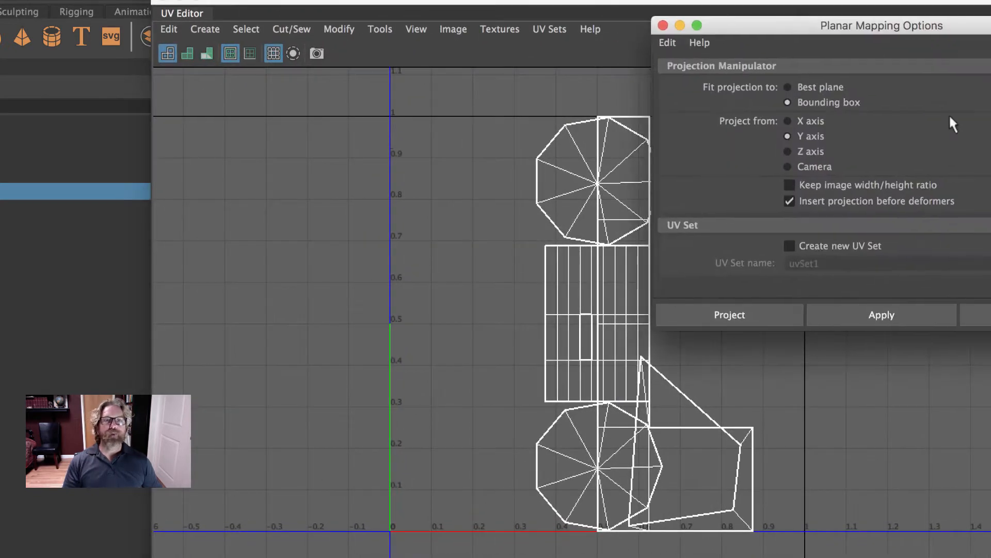
left_click(671, 315)
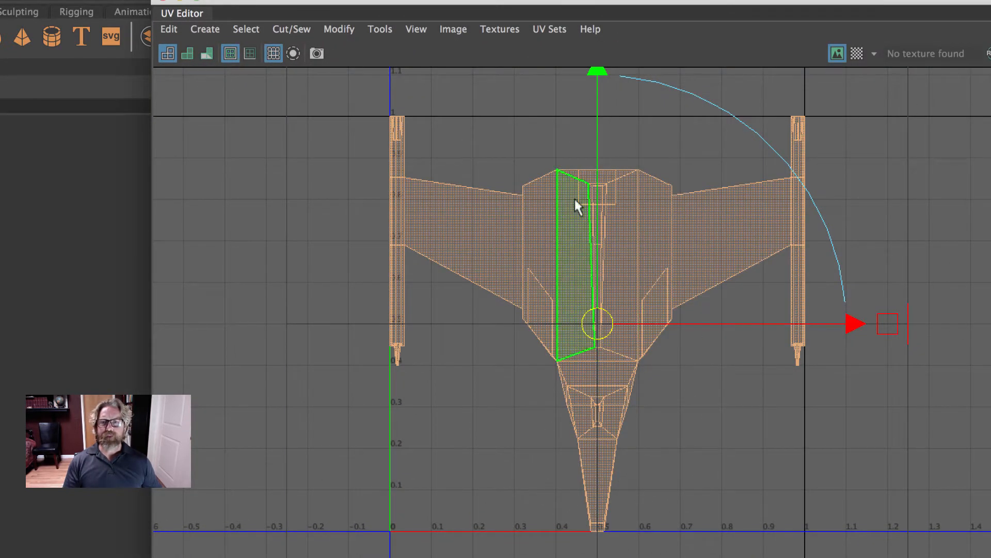
left_click(894, 160)
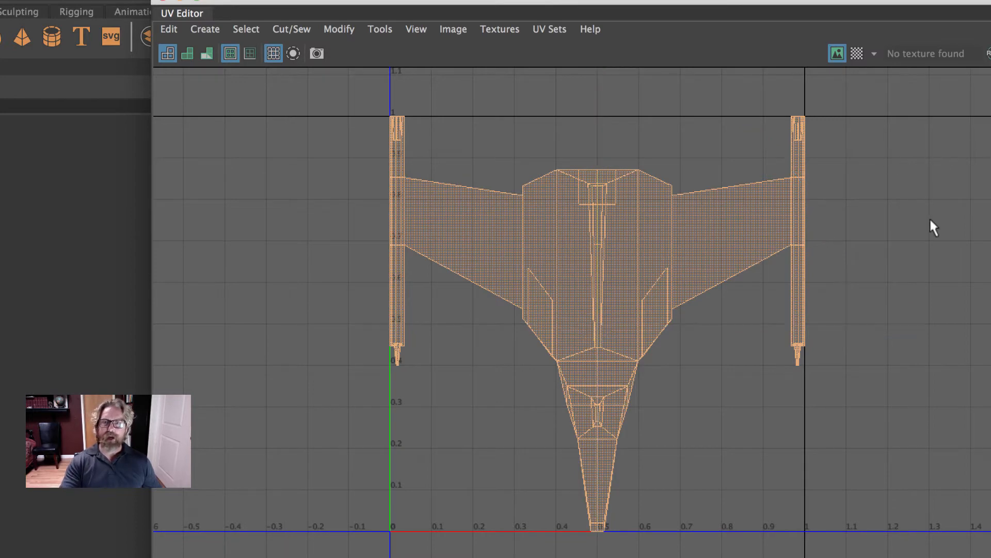
- Select a side face of the ship's nose section and examine its shape up close in the planar UV layout
scroll(930, 220, "down", 2)
left_click_drag(633, 3, 990, 58)
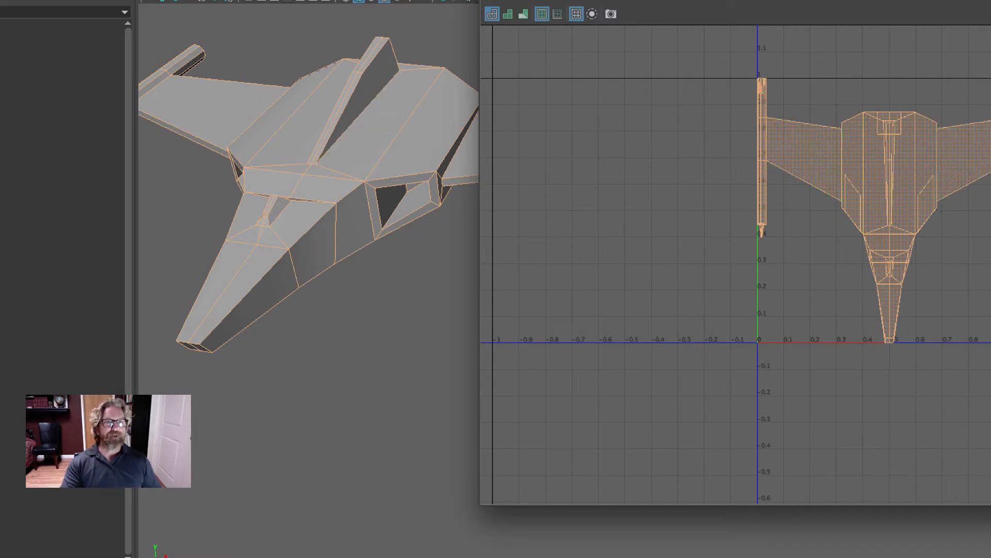
mouse_move(314, 240)
right_mouse_down()
mouse_move(316, 258)
mouse_move(316, 247)
right_mouse_up()
left_click(316, 248)
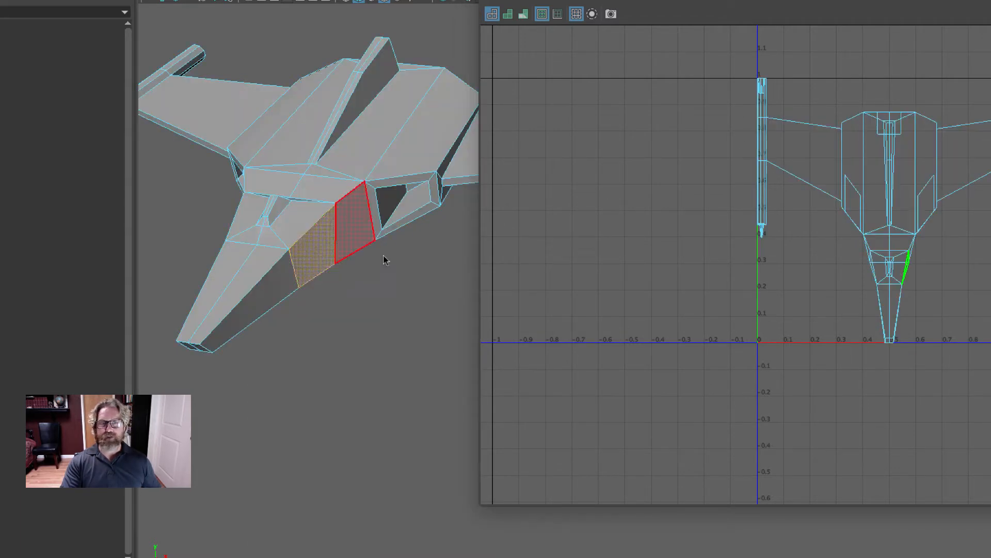
left_click_drag(841, 232, 974, 311, "ctrl+alt")
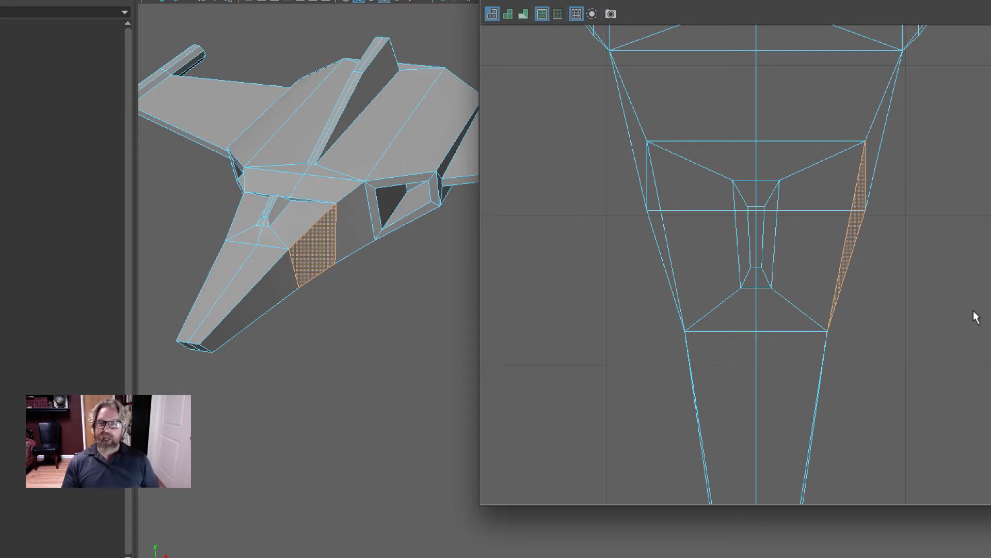
- Select the matching underside face of the nose section and compare its place in the UV layout with the top of the model
left_click_drag(387, 252, 408, 203, "alt")
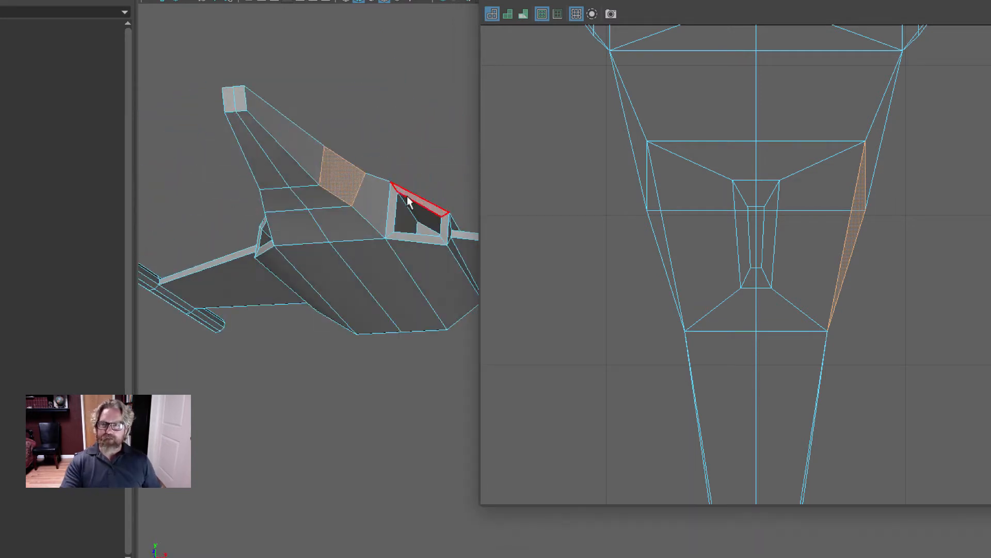
left_click(327, 200)
scroll(919, 258, "down", 5)
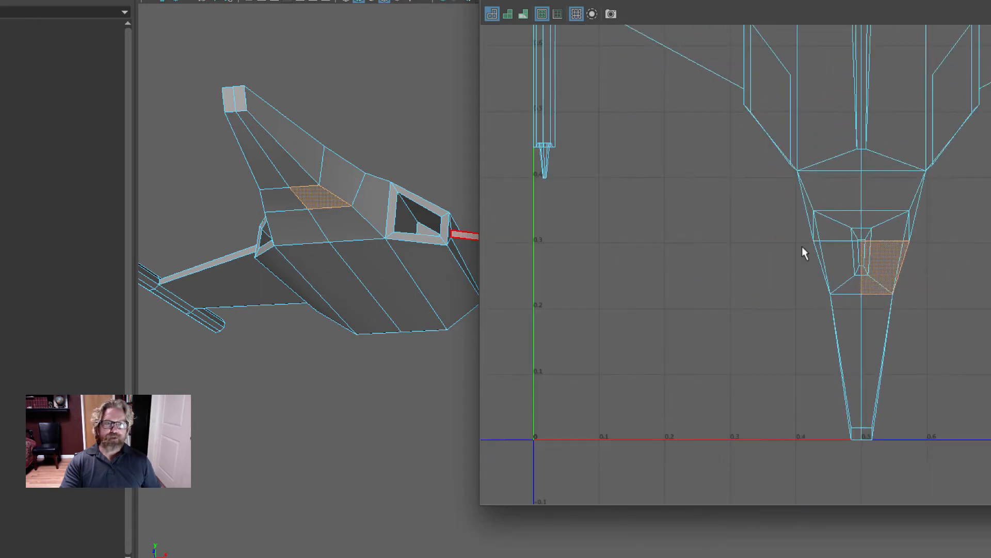
left_click_drag(383, 245, 394, 325, "alt")
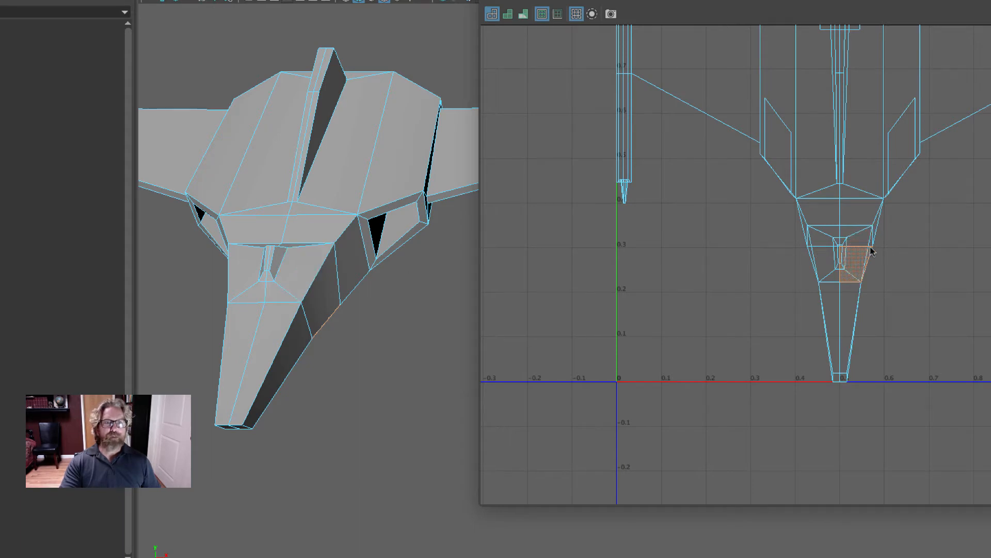
left_click_drag(456, 269, 399, 191, "alt")
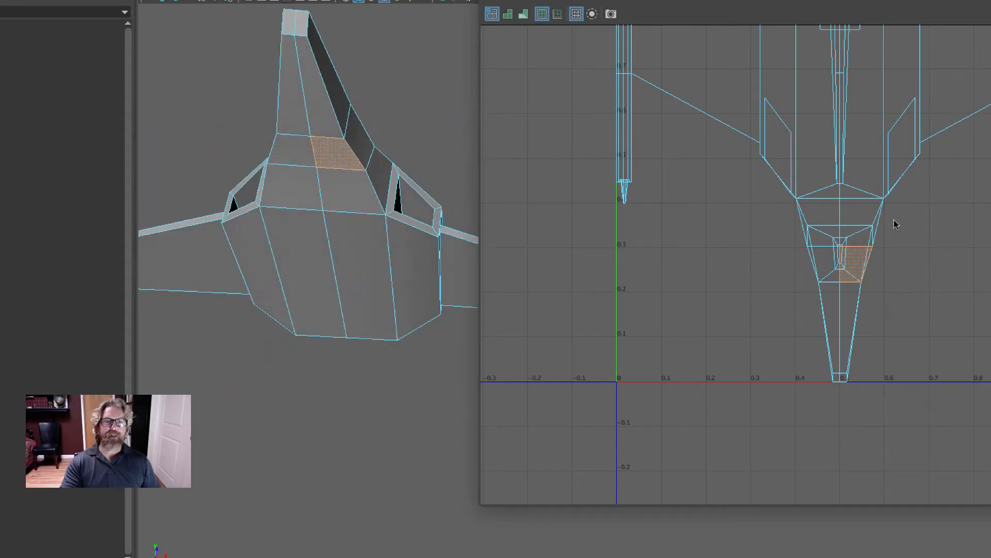
left_click_drag(415, 230, 407, 315, "alt")
right_click_drag(919, 204, 897, 187, "alt")
middle_click_drag(897, 187, 809, 257, "alt")
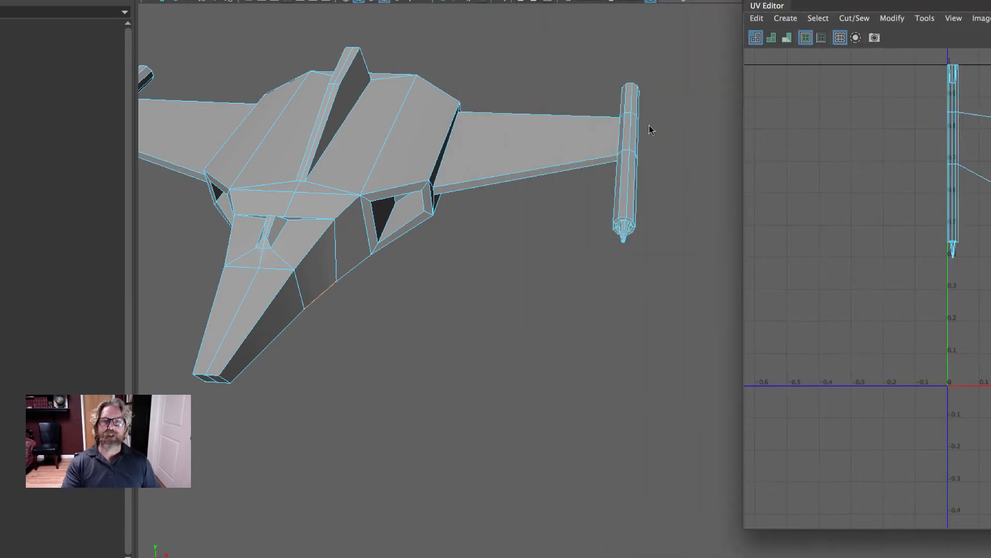
- Select the four edges where one wing joins its wingtip cylinder, using wireframe display to reach the hidden ones
left_click_drag(649, 125, 626, 119, "alt")
left_click_drag(759, 3, 558, 300)
right_click_drag(537, 148, 535, 113)
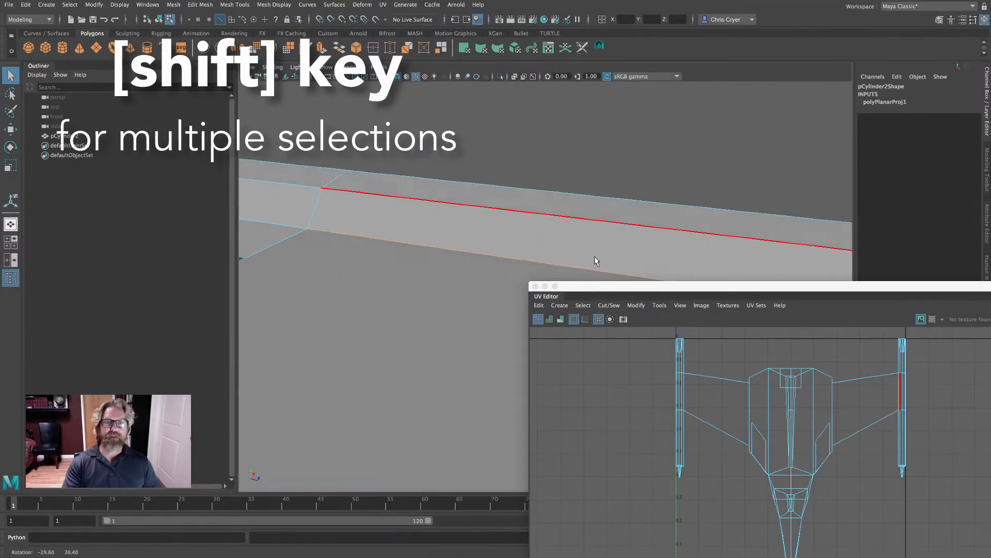
left_click_drag(595, 260, 460, 238, "alt")
left_click(438, 210, "shift")
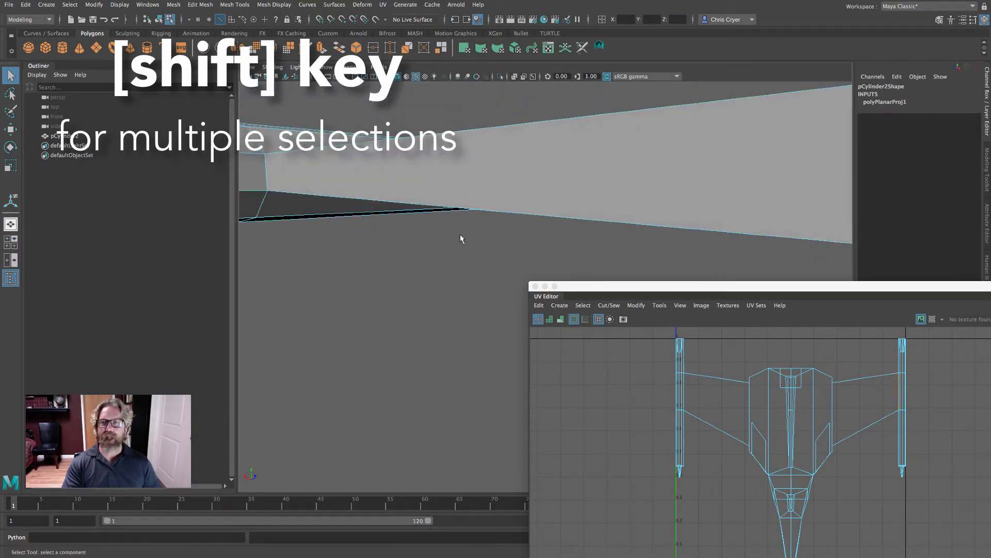
left_click_drag(583, 229, 453, 239, "alt")
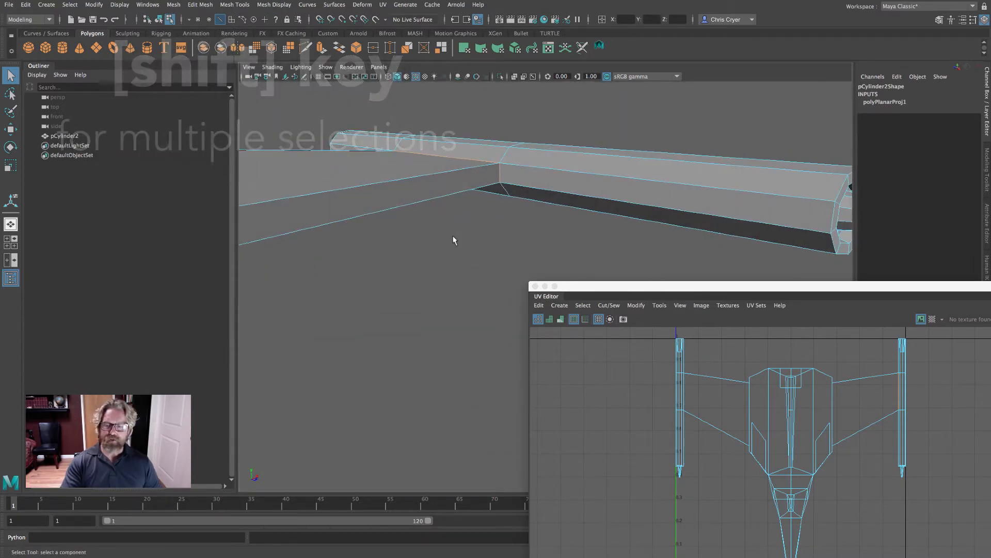
key("4")
left_click_drag(525, 236, 546, 246, "alt")
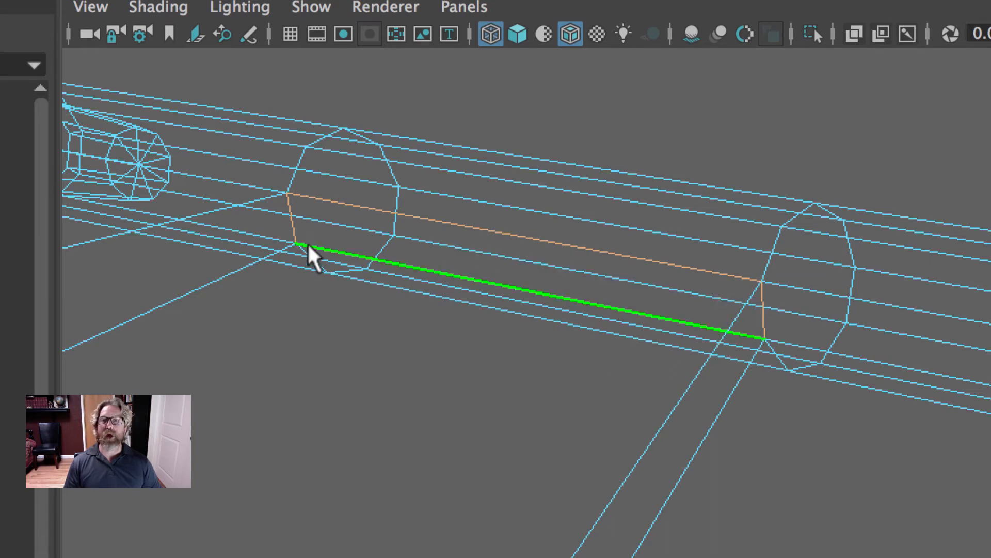
left_click(592, 262, "shift")
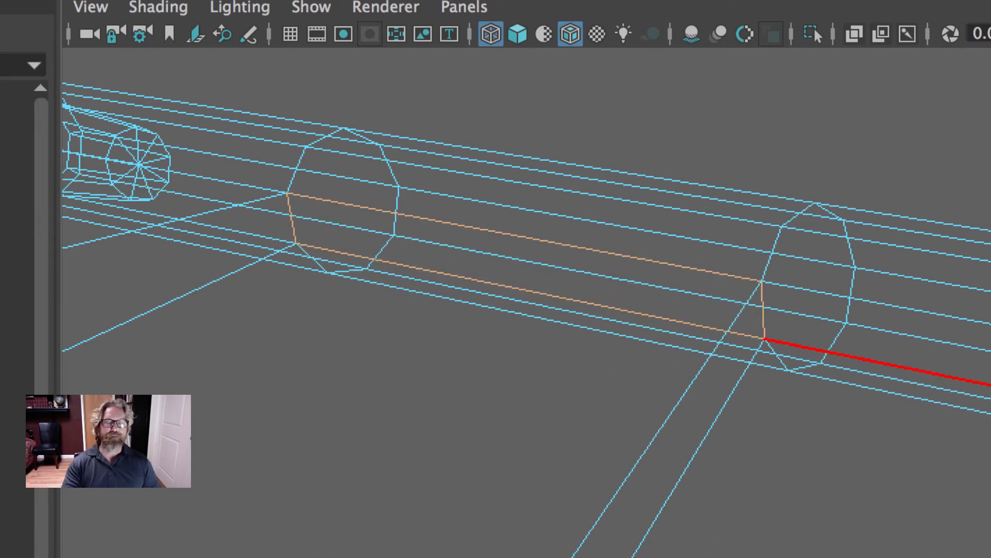
- Set the UV selection symmetry to Object X
scroll(874, 383, "down", 3)
left_click_drag(901, 555, 892, 172)
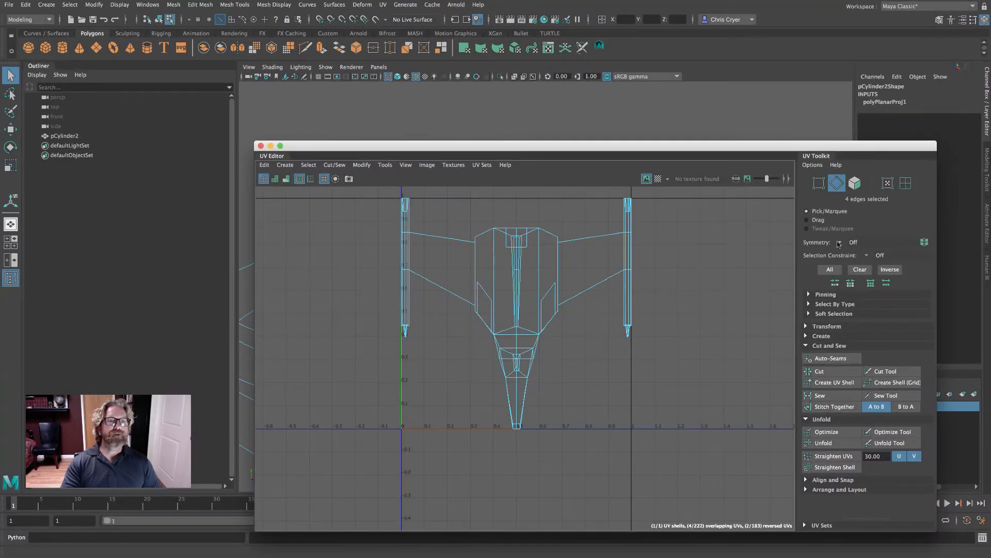
right_click_drag(524, 171, 310, 162, "alt")
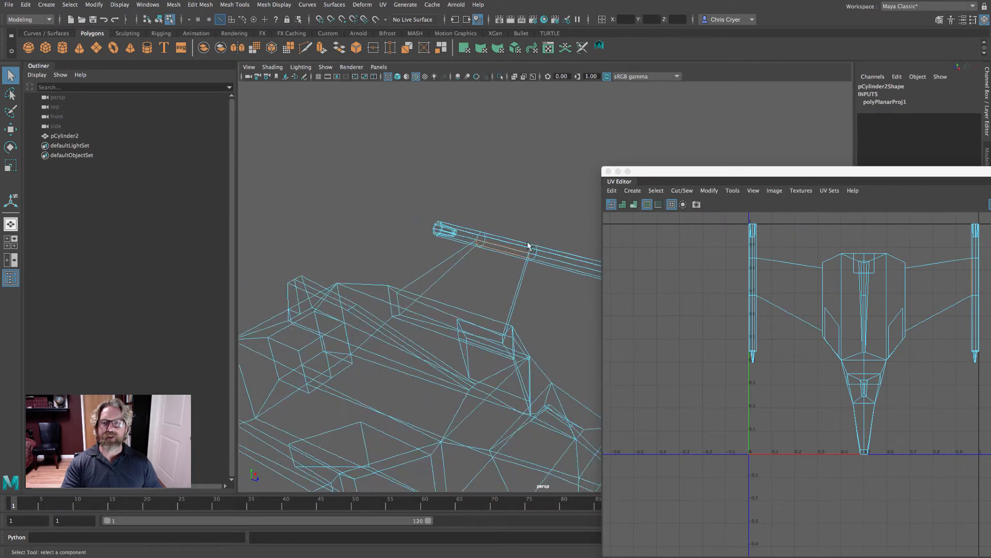
left_click_drag(528, 245, 537, 129, "alt")
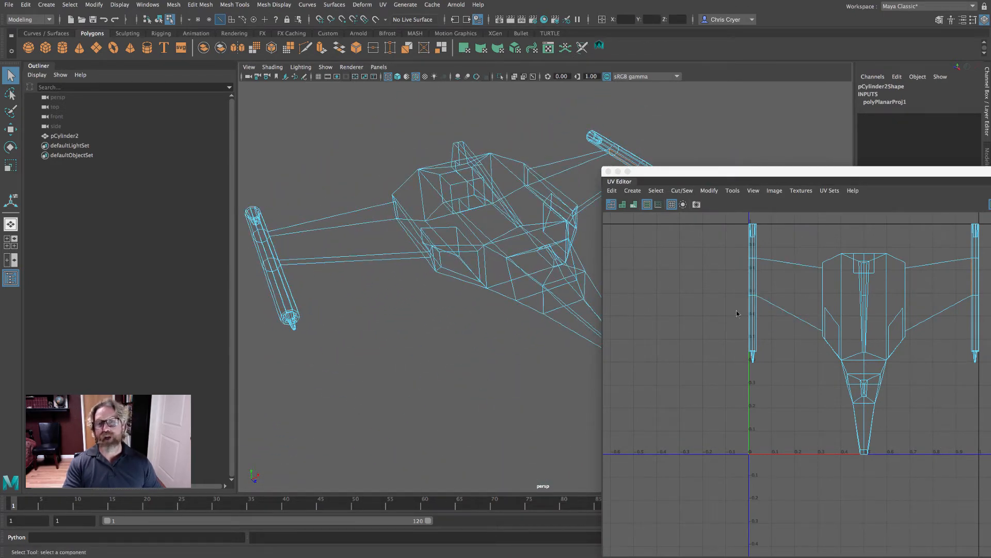
left_click_drag(784, 177, 568, 225)
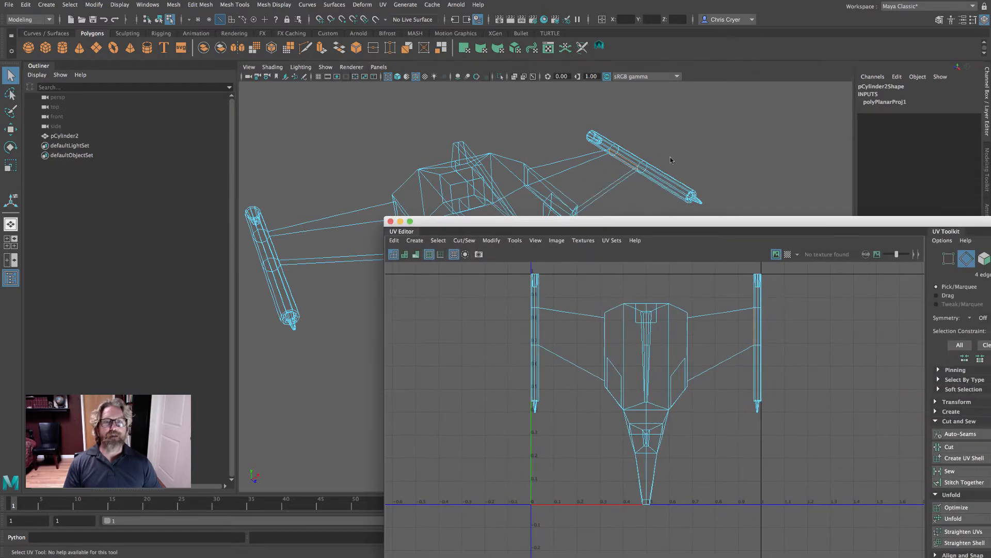
left_click_drag(880, 225, 755, 200)
left_click(844, 293)
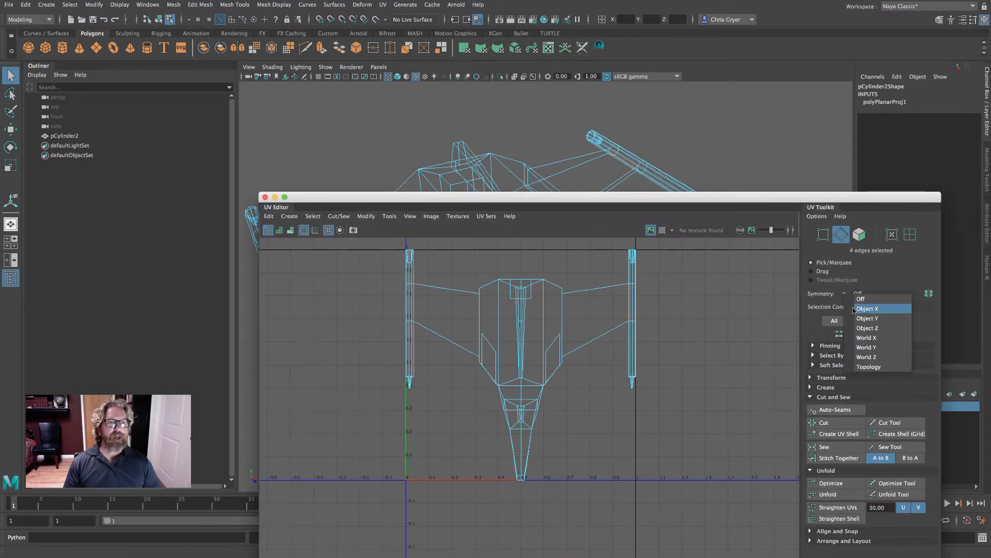
left_click(860, 309)
- Reapply Object X symmetry in the modeling selection settings to mirror the selected wing-joint edges onto the opposite wing
left_click_drag(525, 199, 745, 299)
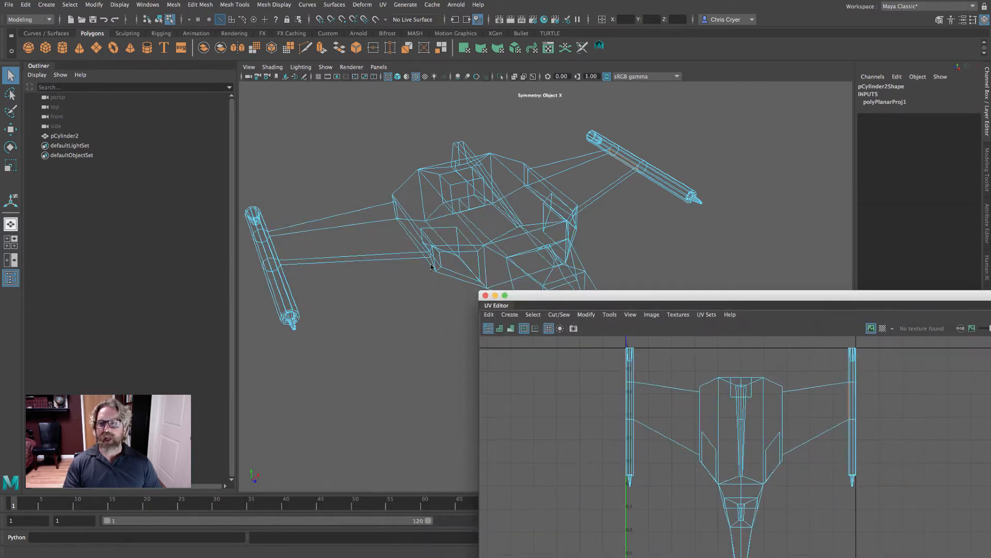
left_click_drag(392, 248, 516, 274, "alt")
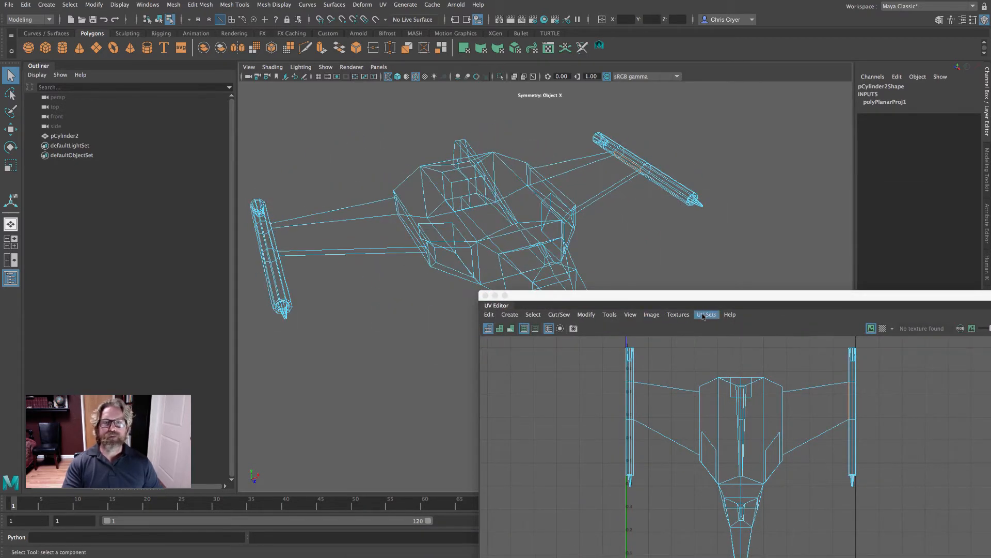
left_click(986, 173)
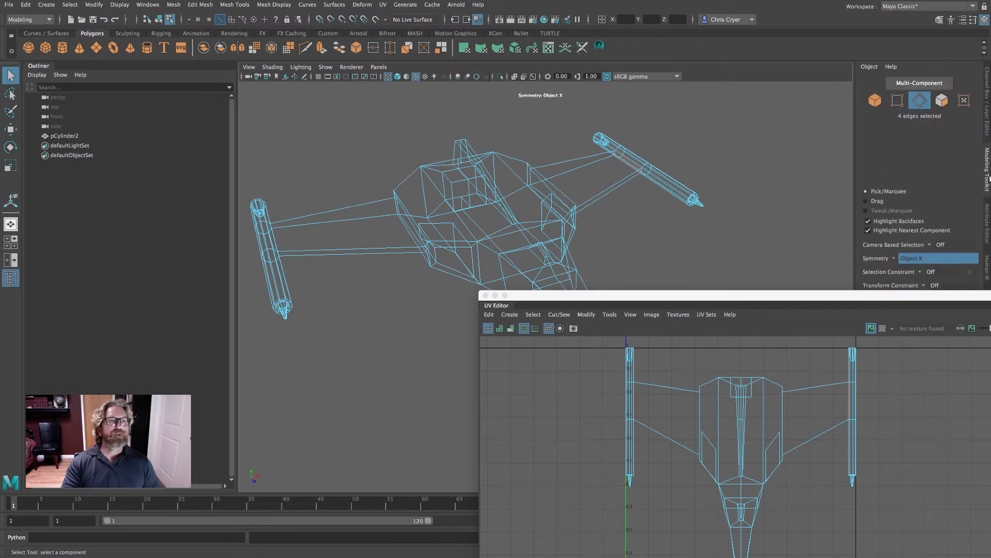
left_click(911, 198)
left_click(912, 213)
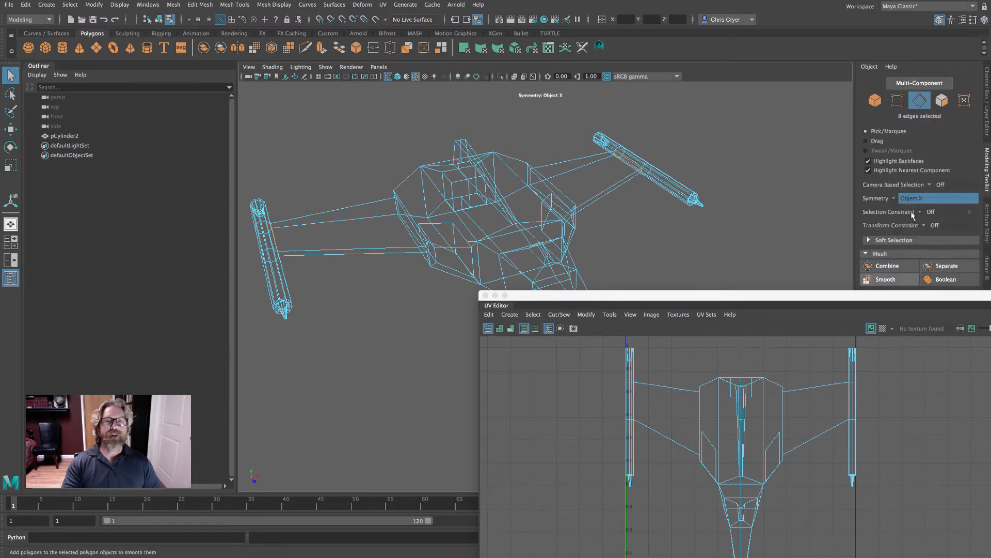
left_click_drag(700, 164, 656, 173, "alt")
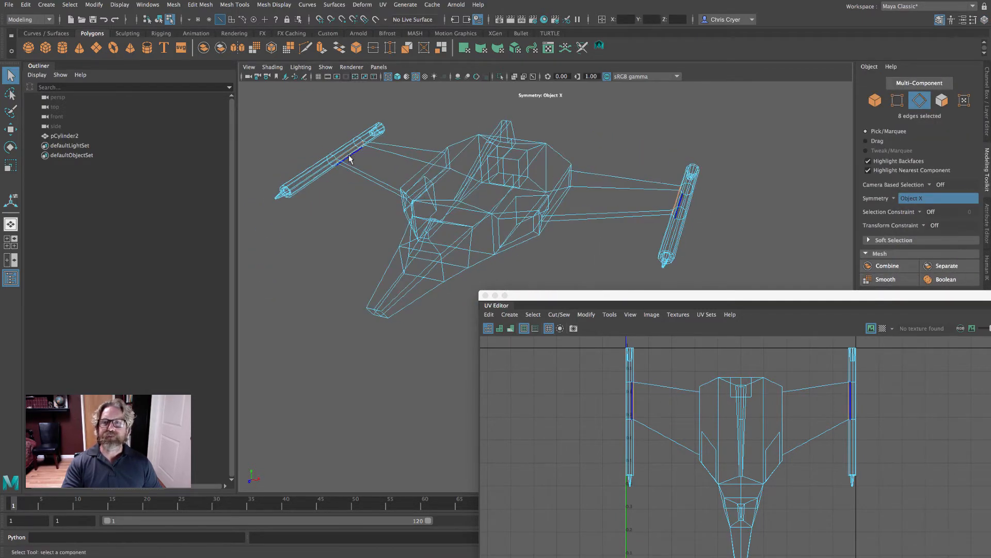
- Cut the UVs along the selected edges where both wings join their wingtip cylinders
mouse_move(327, 281)
left_mouse_down("alt")
mouse_move(394, 272)
mouse_move(331, 272)
left_mouse_up("alt")
left_click_drag(787, 297, 745, 336)
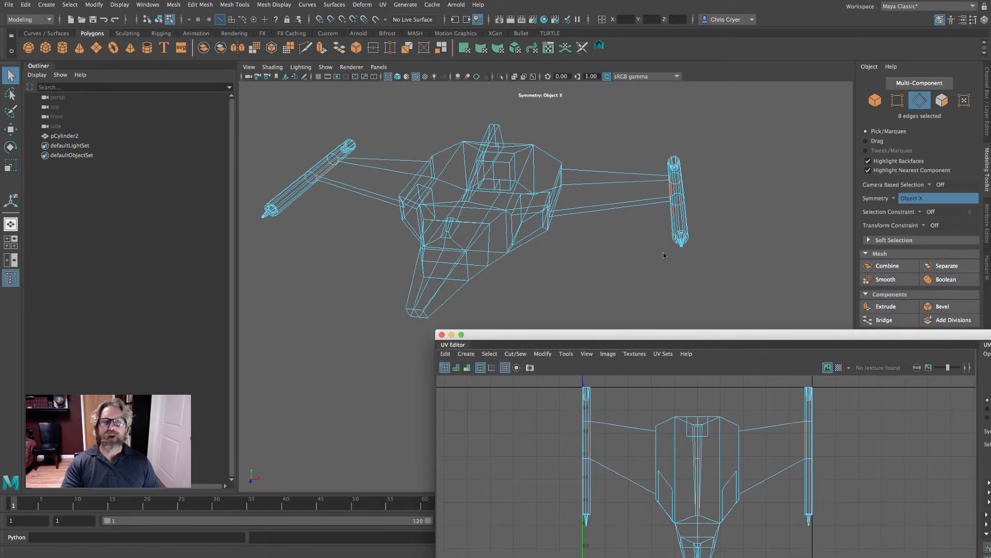
left_click_drag(684, 331, 377, 58)
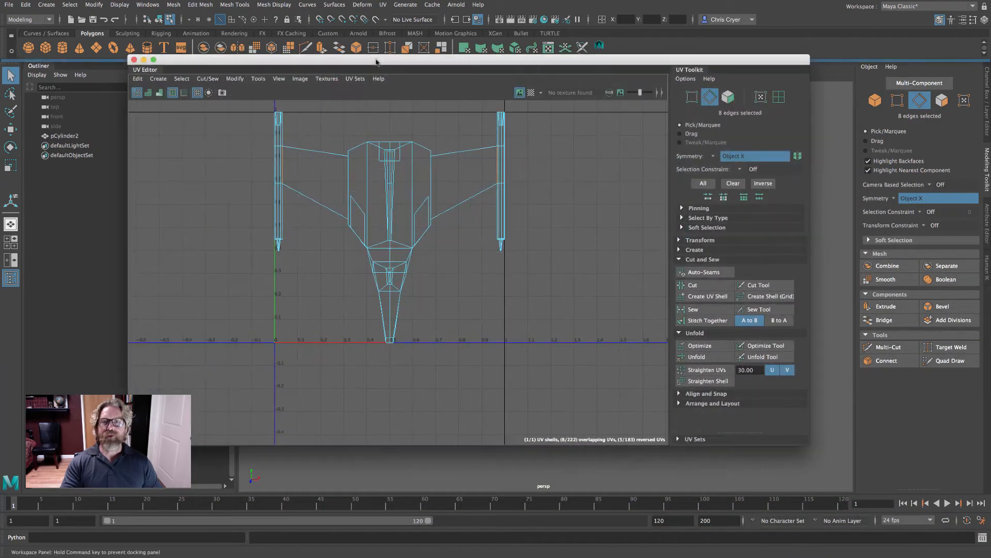
left_click(692, 259)
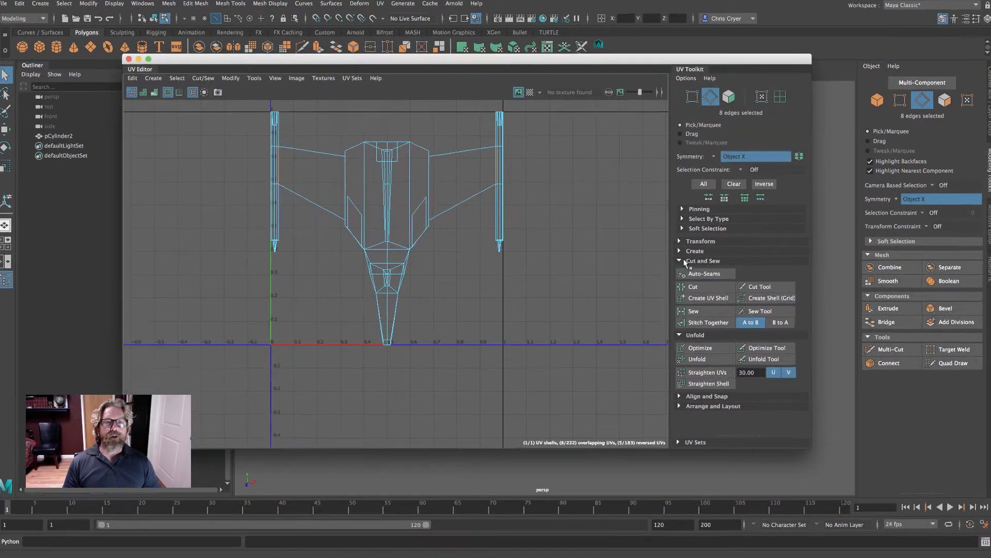
left_click(706, 374)
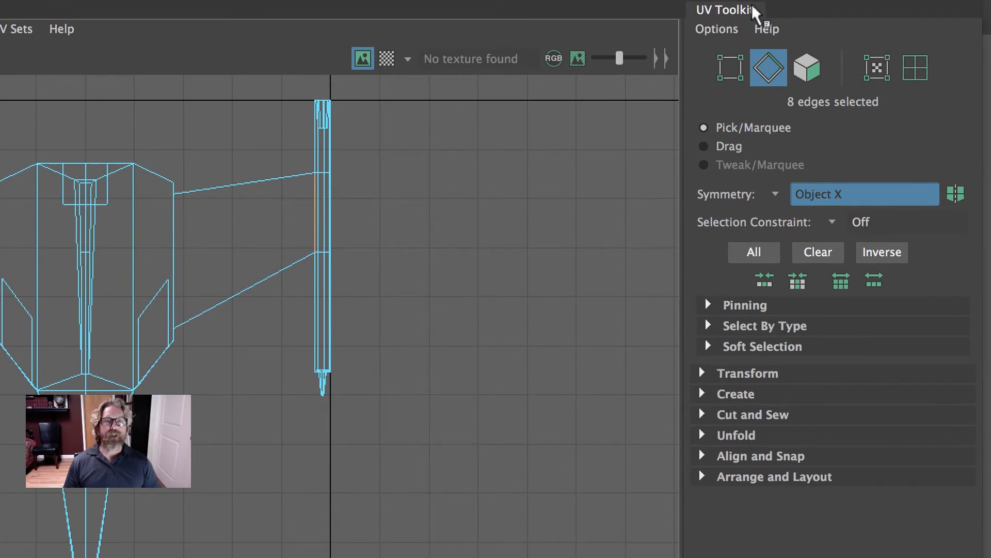
left_click(702, 435)
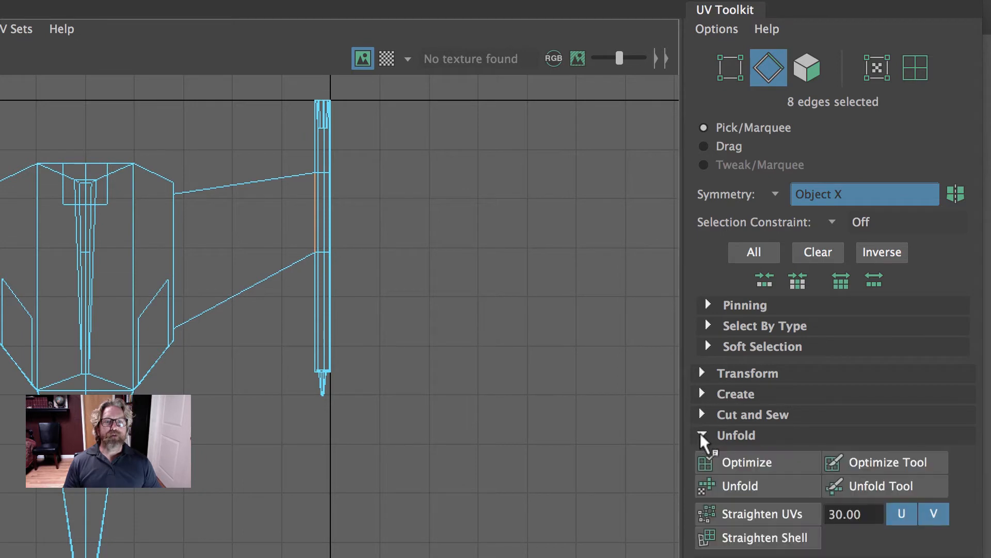
left_click(703, 435)
left_click(702, 414)
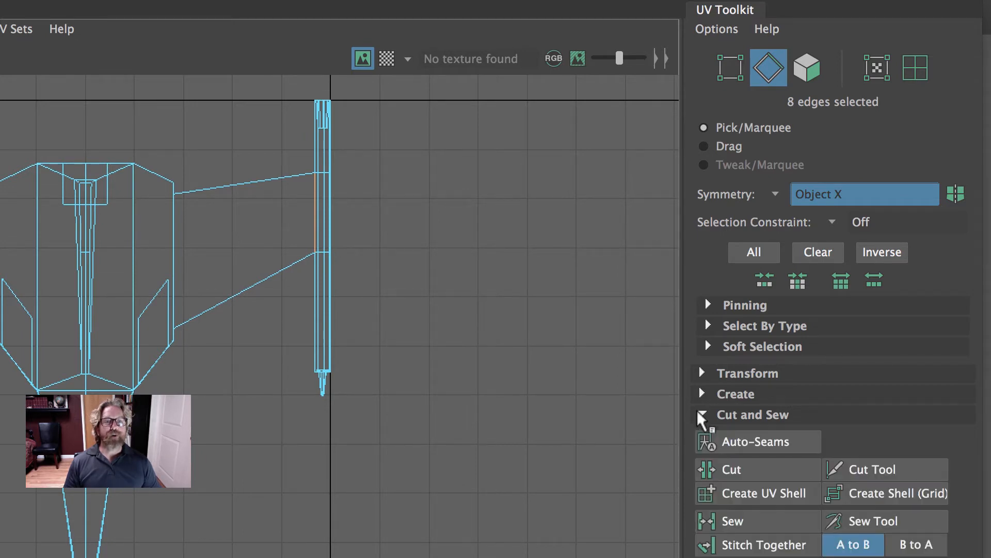
left_click(758, 469)
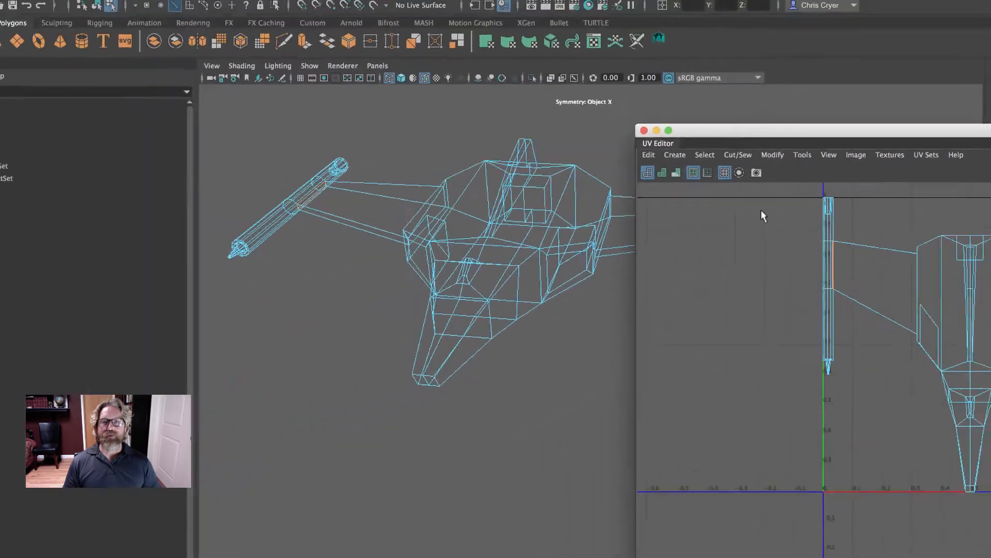
- Return to object mode and select the whole spaceship to show its complete UV layout in the UV Editor
left_click(461, 207)
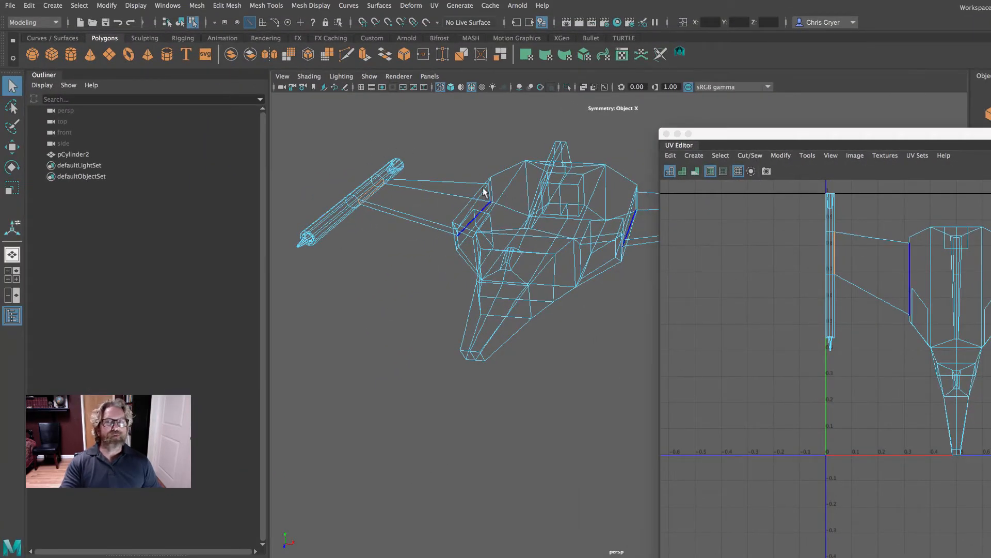
left_click_drag(402, 228, 455, 206, "alt")
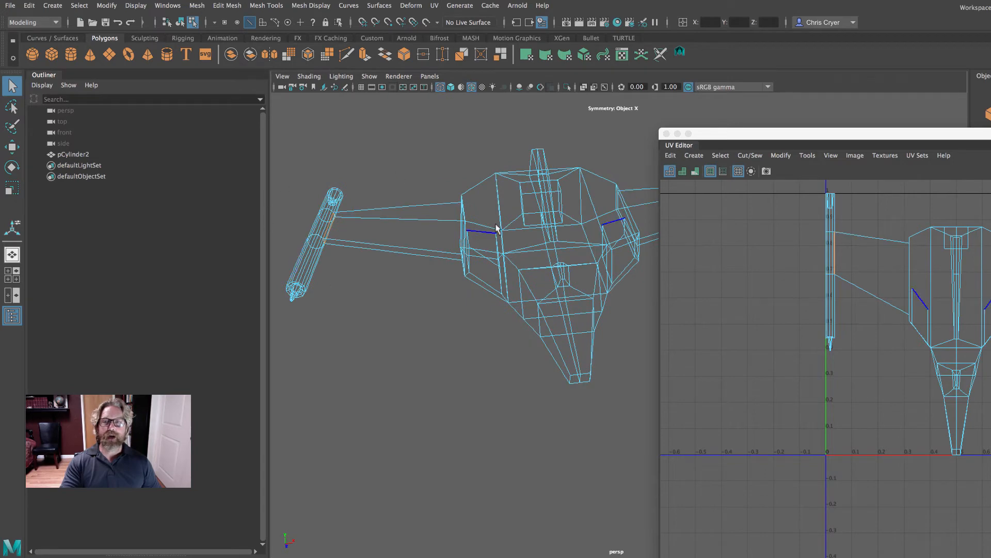
middle_click_drag(496, 192, 425, 192, "alt")
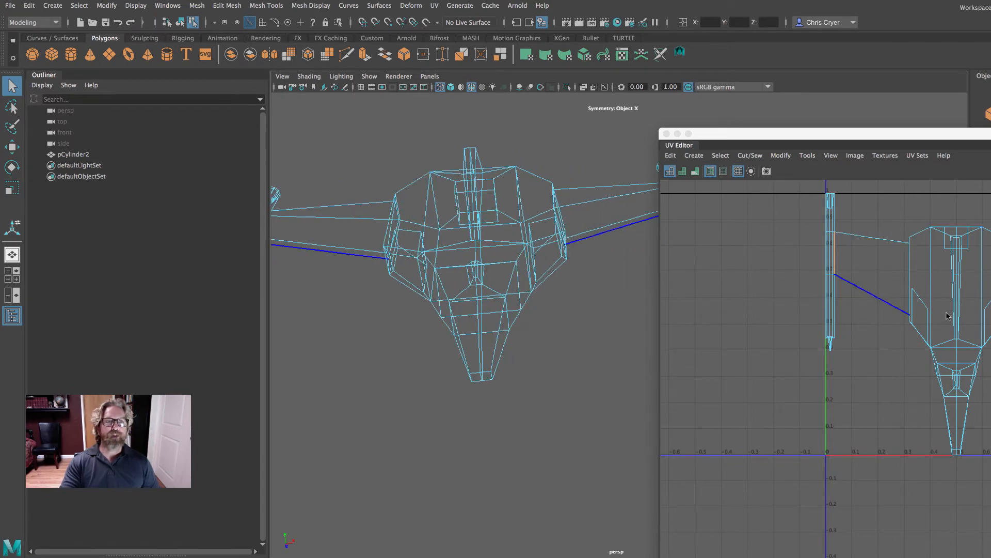
left_click_drag(737, 135, 834, 147)
left_click_drag(609, 196, 648, 193, "alt")
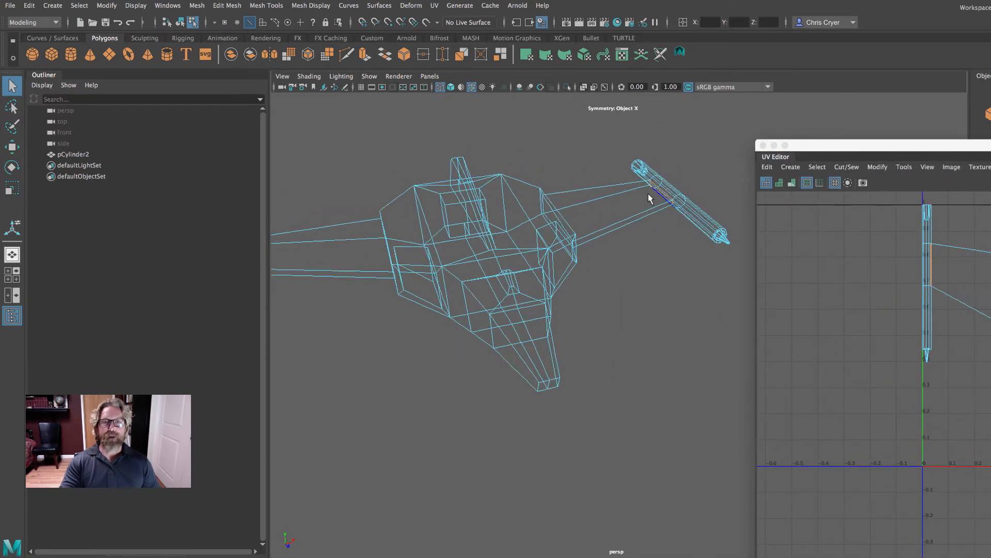
right_click_drag(648, 193, 655, 184)
left_click(619, 201)
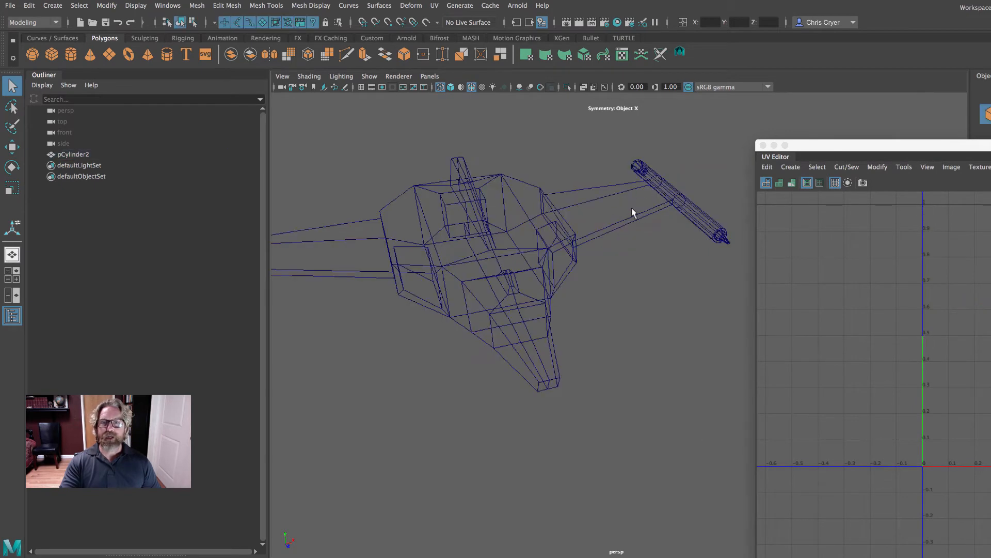
left_click_drag(582, 182, 624, 234)
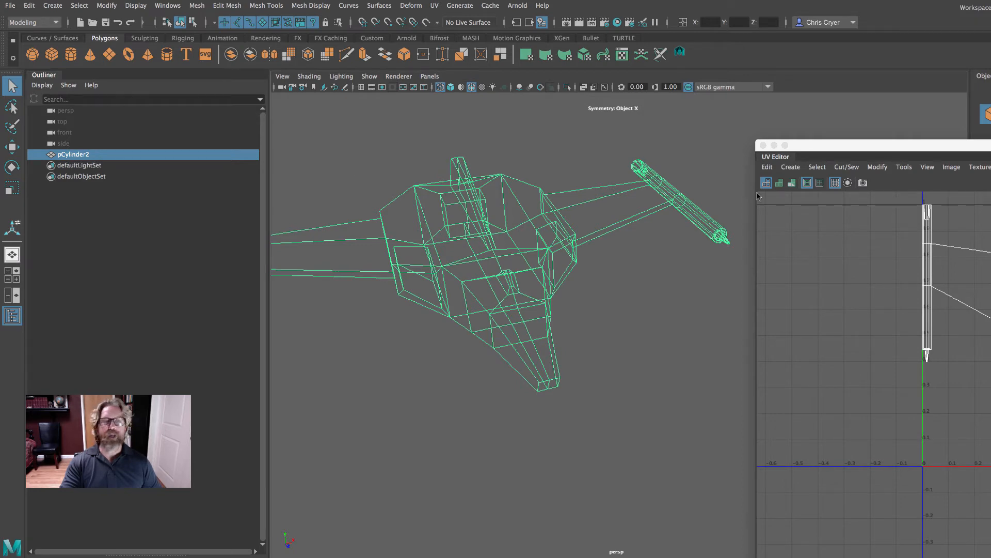
left_click_drag(904, 149, 553, 101)
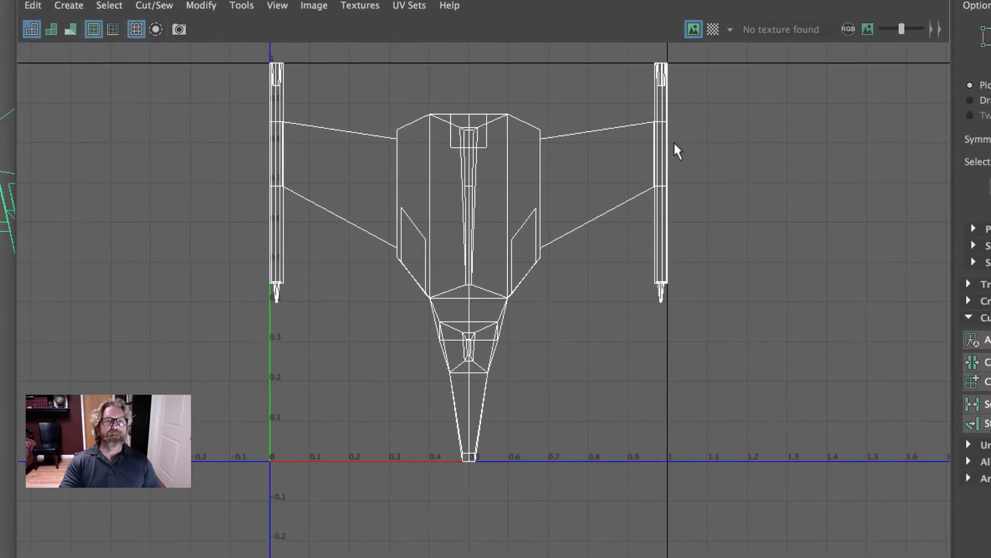
- Select the UV shells of both wingtip cylinders in the UV Editor and activate the Move tool
right_click(662, 137)
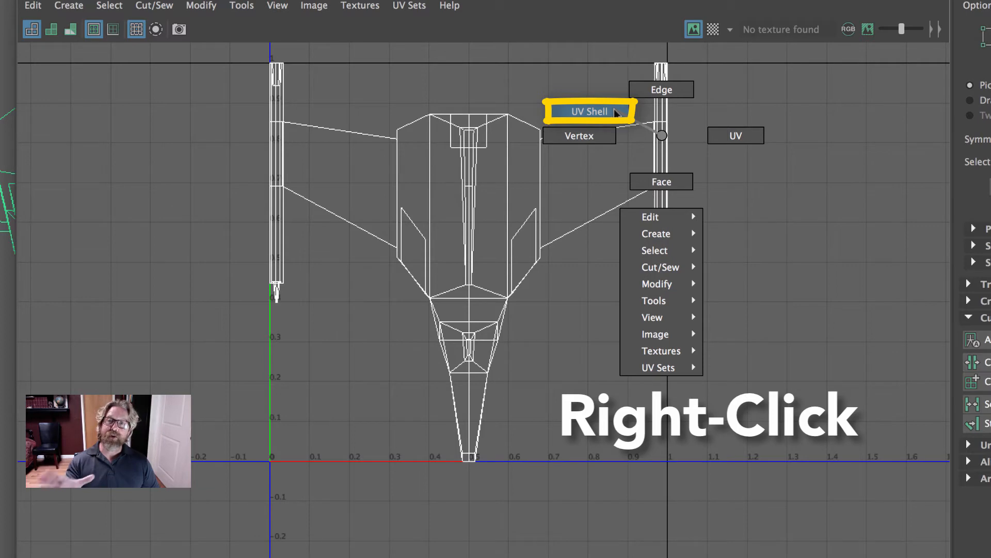
right_click_drag(616, 113, 615, 111)
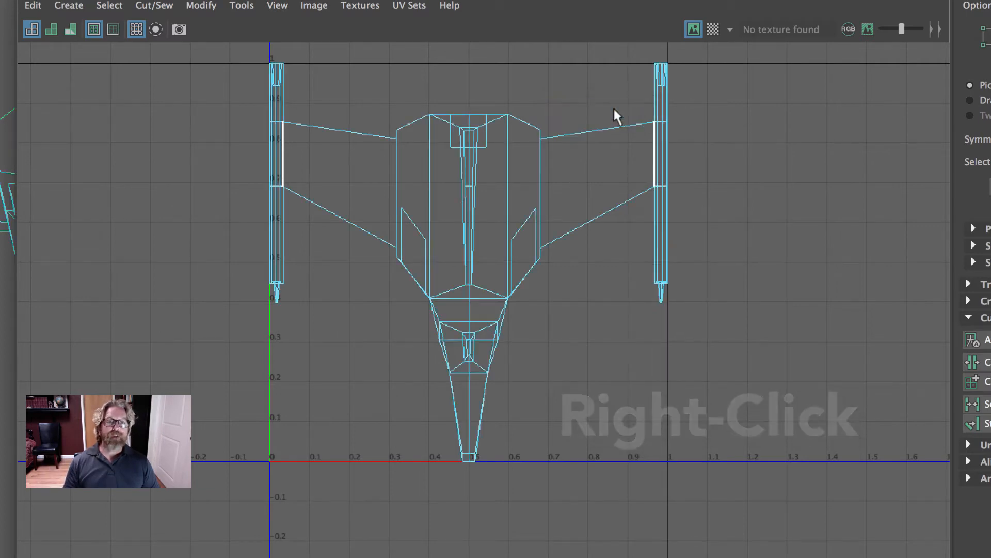
left_click(662, 108)
key("w")
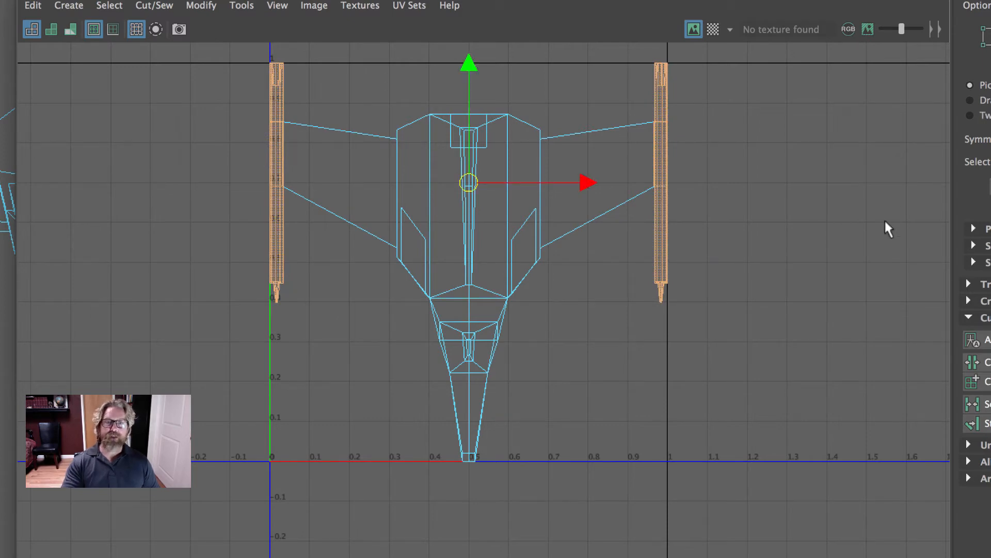
- Move the two wingtip cylinder shells straight up above the 0–1 UV square, then clear the selection
scroll(841, 213, "down", 3)
middle_click_drag(669, 197, 460, 352, "alt")
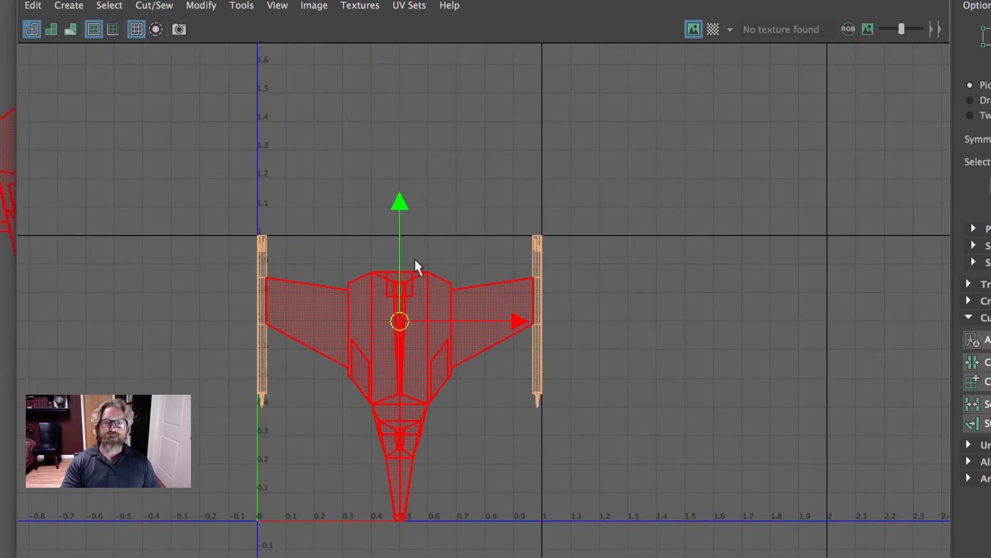
left_click_drag(399, 201, 407, 20)
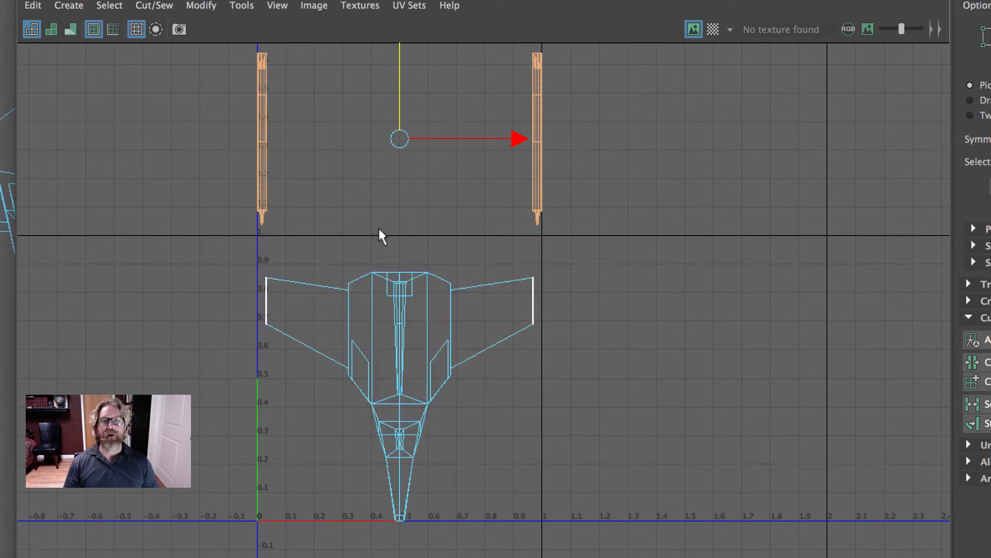
left_click(625, 331)
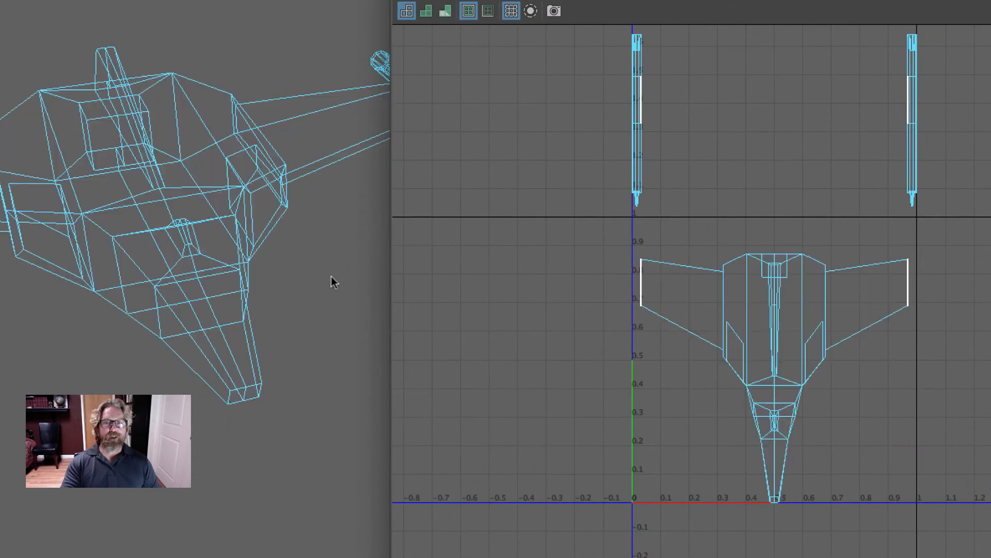
- In shaded display and edge mode, select the bottom front edges of the nose and its long lower side edges
mouse_move(331, 278)
left_mouse_down("alt")
mouse_move(297, 276)
mouse_move(268, 257)
mouse_move(326, 359)
mouse_move(278, 356)
left_mouse_up("alt")
key("5")
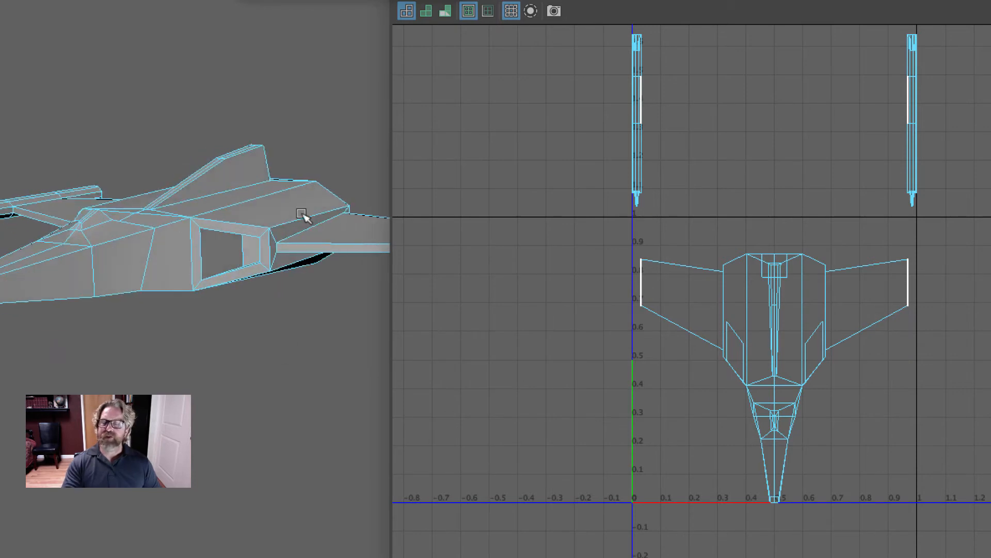
left_click_drag(506, 0, 711, 136)
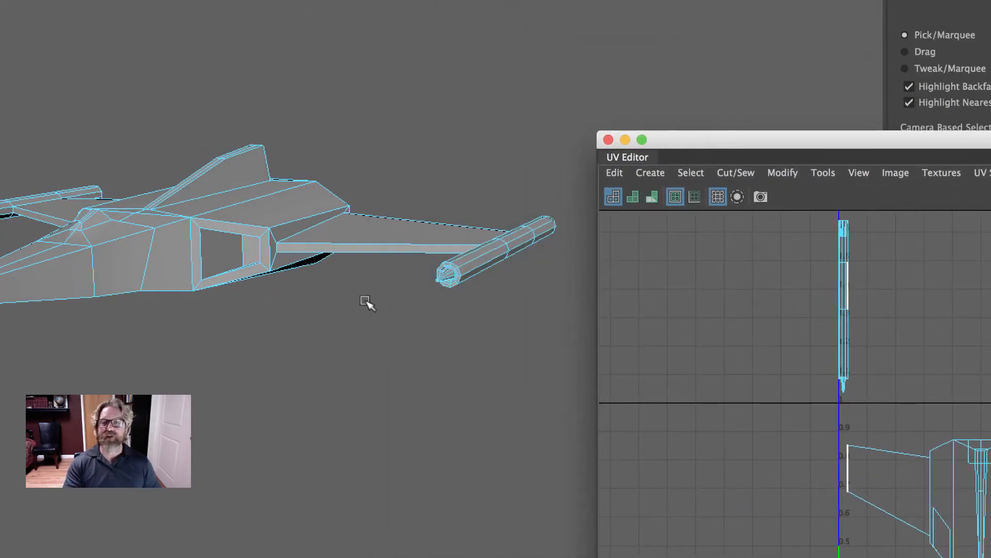
right_click_drag(367, 302, 480, 313, "alt")
middle_click_drag(223, 304, 389, 300, "alt")
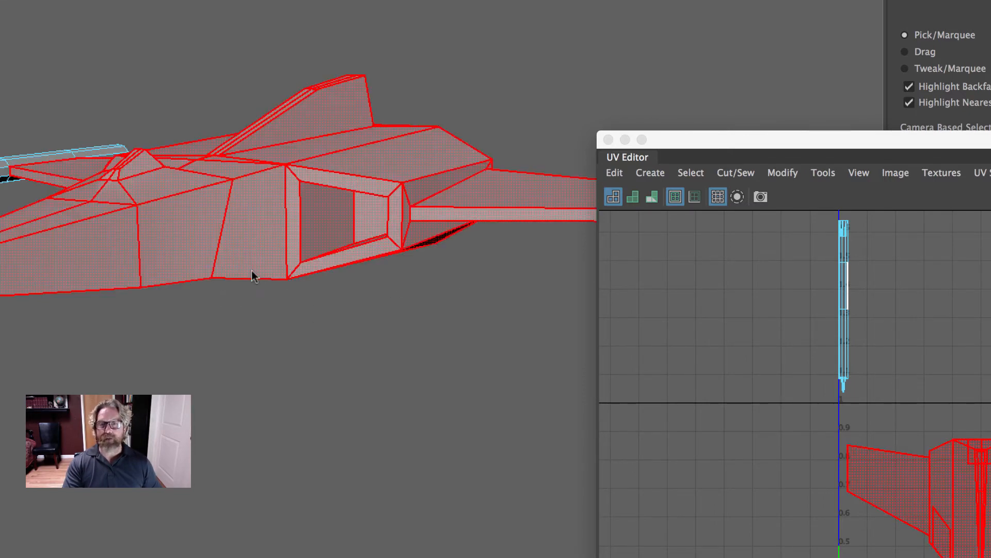
right_click_drag(252, 270, 254, 211)
left_click(172, 282)
left_click_drag(141, 274, 205, 268, "alt")
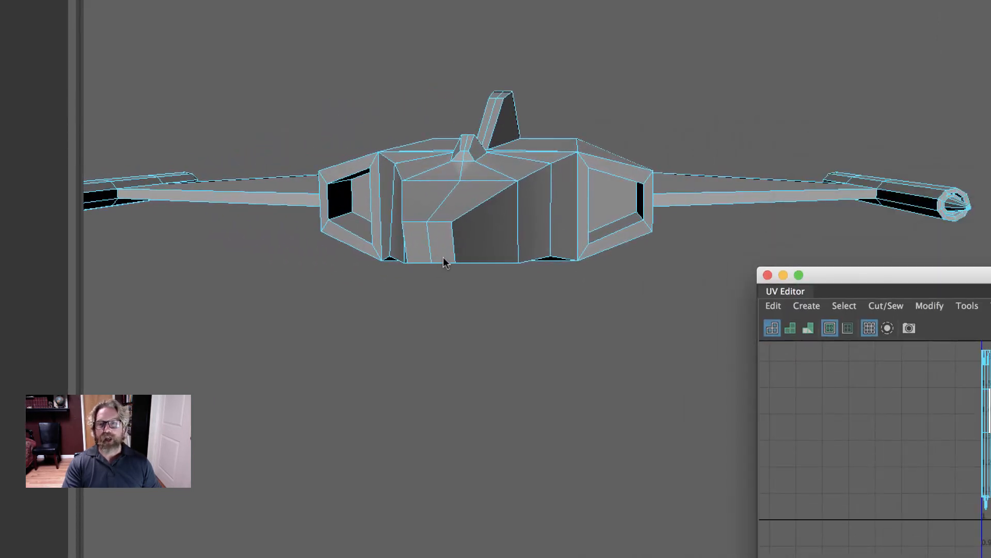
right_click_drag(444, 262, 438, 216)
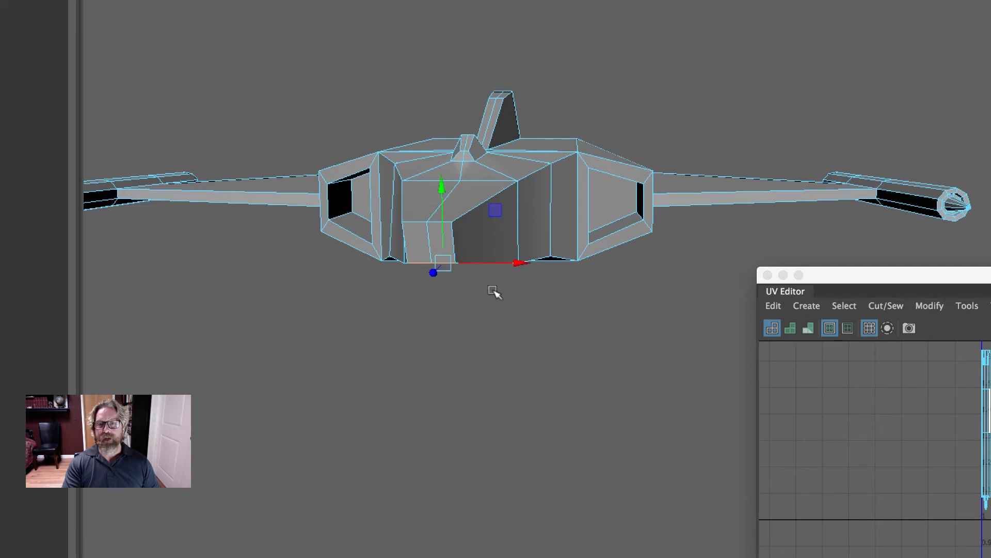
key("q")
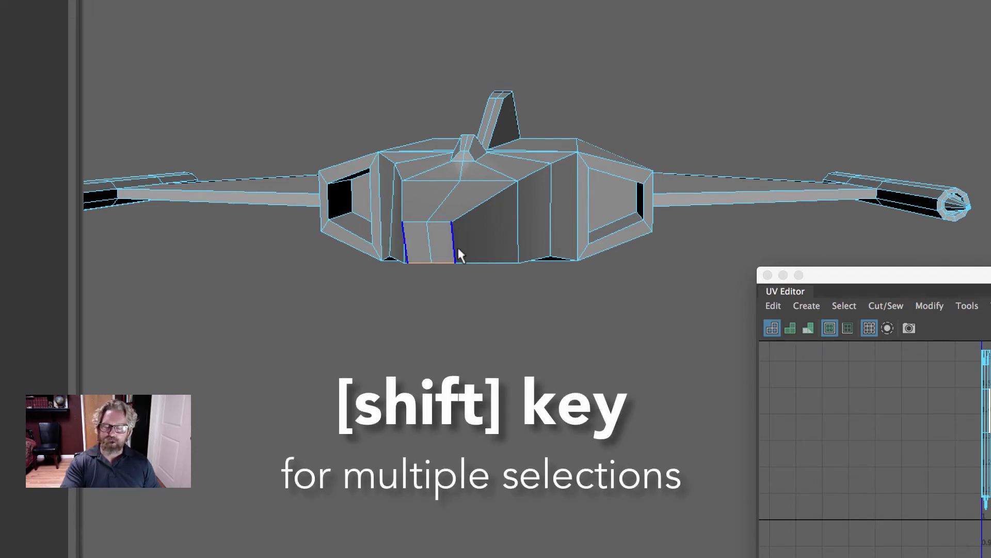
left_click(488, 262, "shift")
- Add the lower side edges of the hull from behind the nose to beneath the side intake to the selection
left_click_drag(512, 277, 445, 295, "alt")
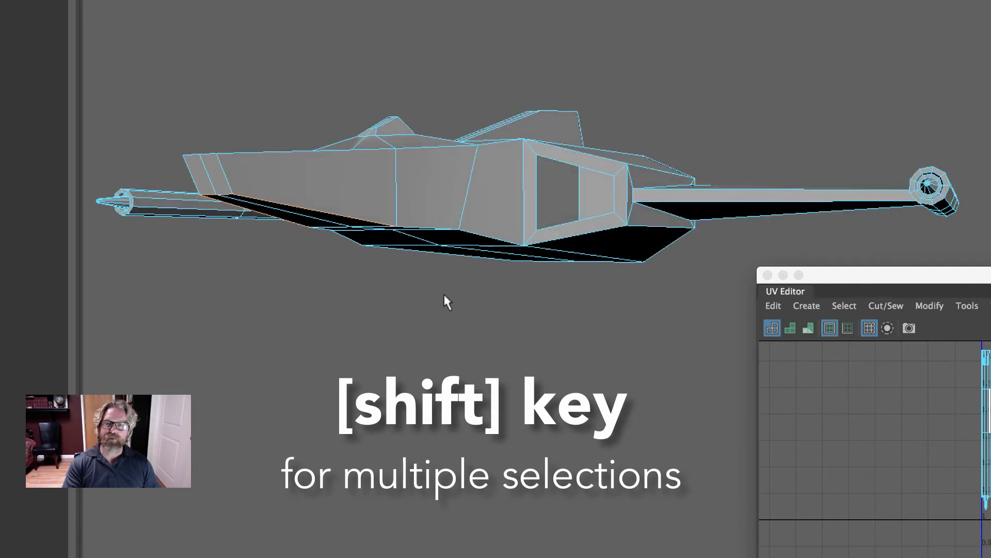
right_click_drag(444, 295, 549, 310, "alt")
left_click_drag(403, 249, 381, 197, "alt")
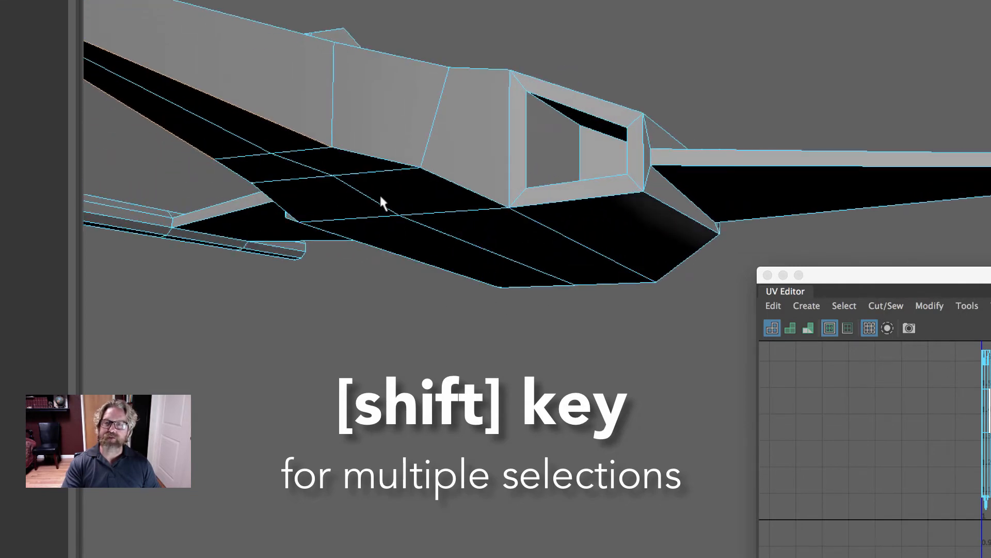
left_click(365, 154, "shift")
left_click(442, 175, "shift")
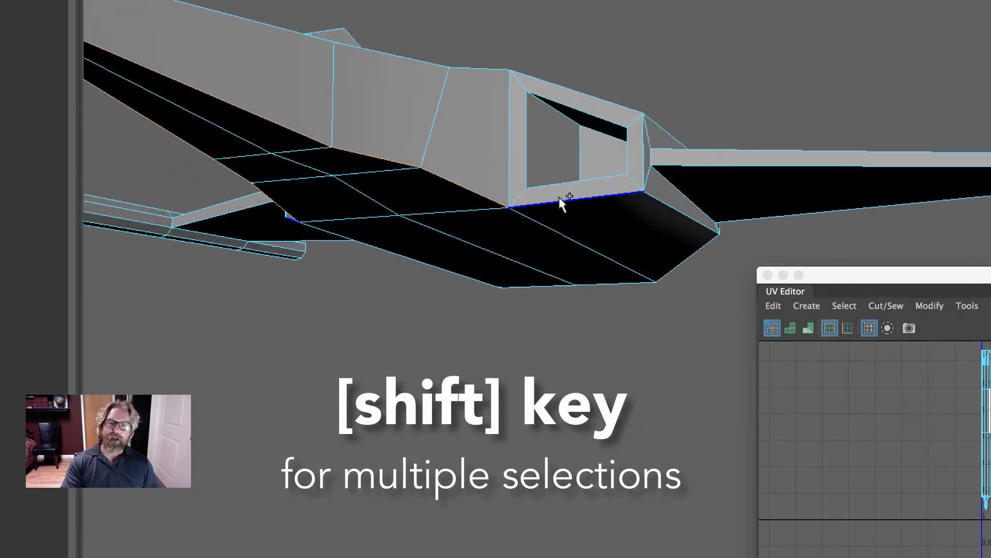
left_click(563, 204, "shift")
- Add the short slanted edge behind the side intake and the wing's lower leading edge to the selection
left_click_drag(598, 239, 571, 217, "alt")
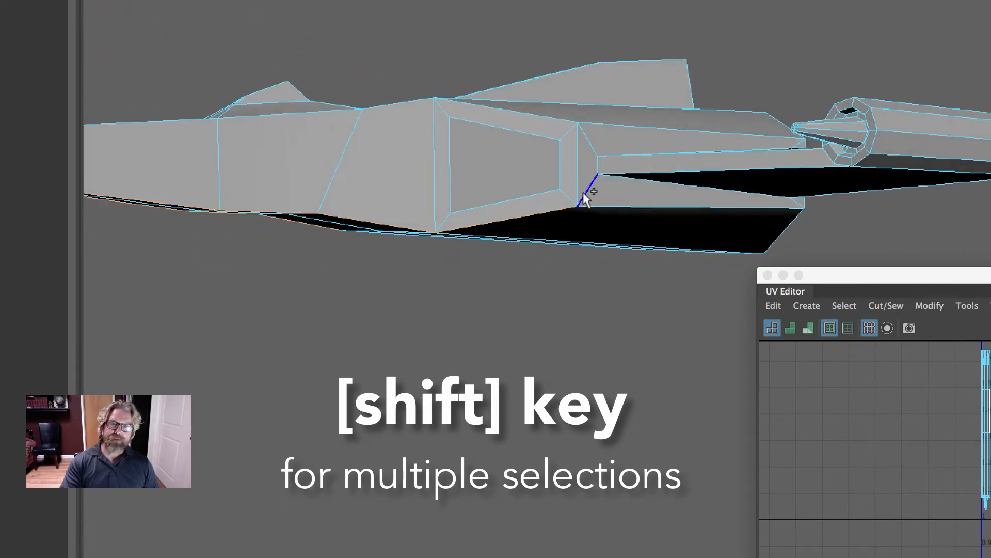
left_click(586, 198, "shift")
left_click(658, 177, "shift")
- Add the wing's lower trailing edge and the bottom edges at the rear of the hull to the selection
left_click_drag(609, 186, 507, 191, "alt")
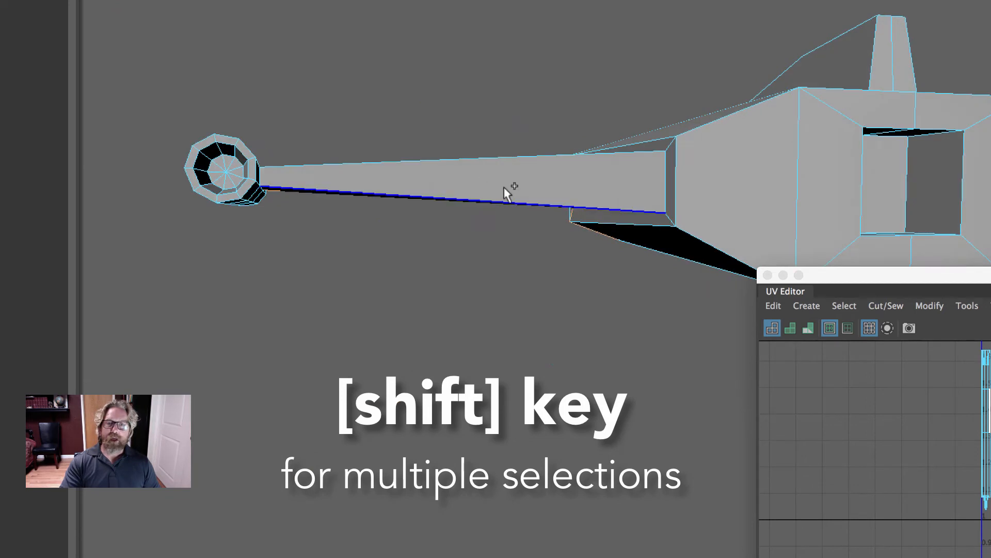
left_click(493, 203, "shift")
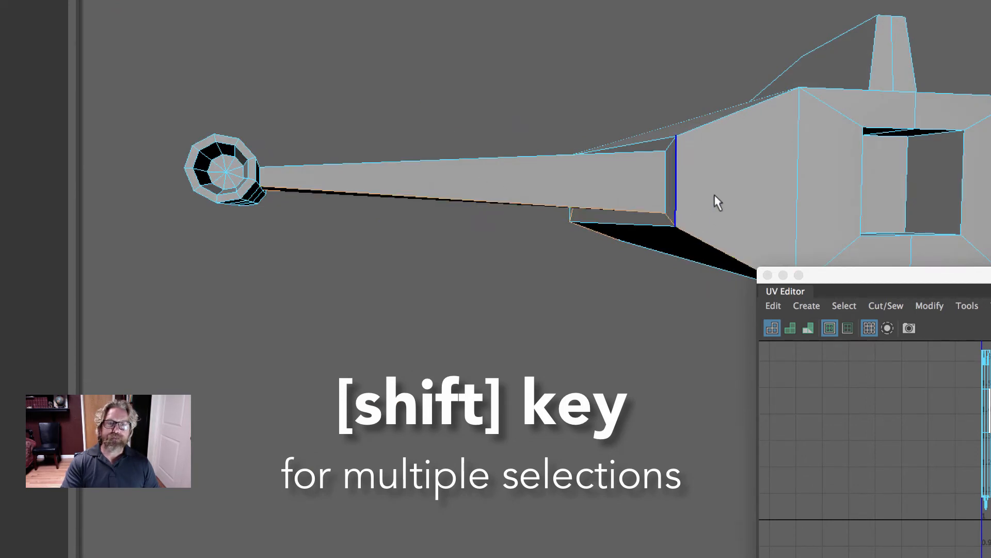
left_click_drag(714, 202, 557, 217, "alt")
left_click(561, 202, "shift")
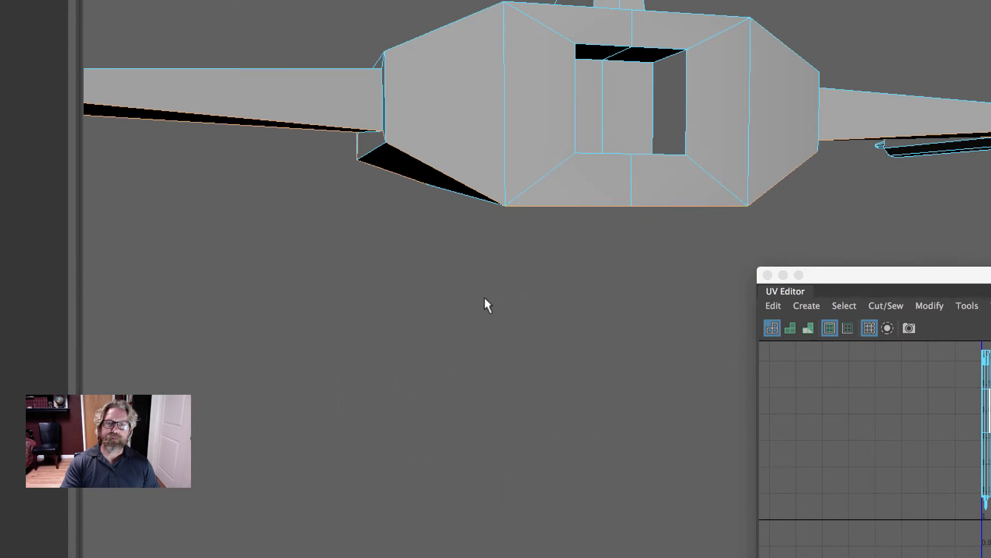
- Examine the selected seam around the lower hull and wings in wireframe display for missing edges
left_click_drag(484, 303, 531, 333, "alt")
key("4")
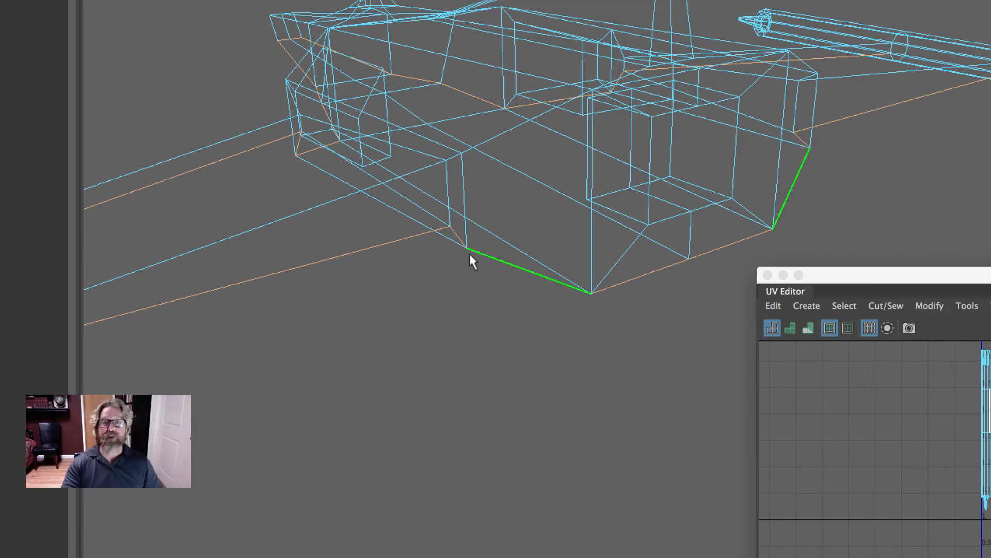
left_click_drag(469, 253, 517, 244, "alt")
left_click_drag(585, 365, 449, 336, "alt")
middle_click_drag(462, 372, 382, 357, "alt")
left_click_drag(382, 356, 458, 350, "alt")
middle_click_drag(458, 349, 365, 295, "alt")
left_click_drag(434, 292, 472, 295, "alt")
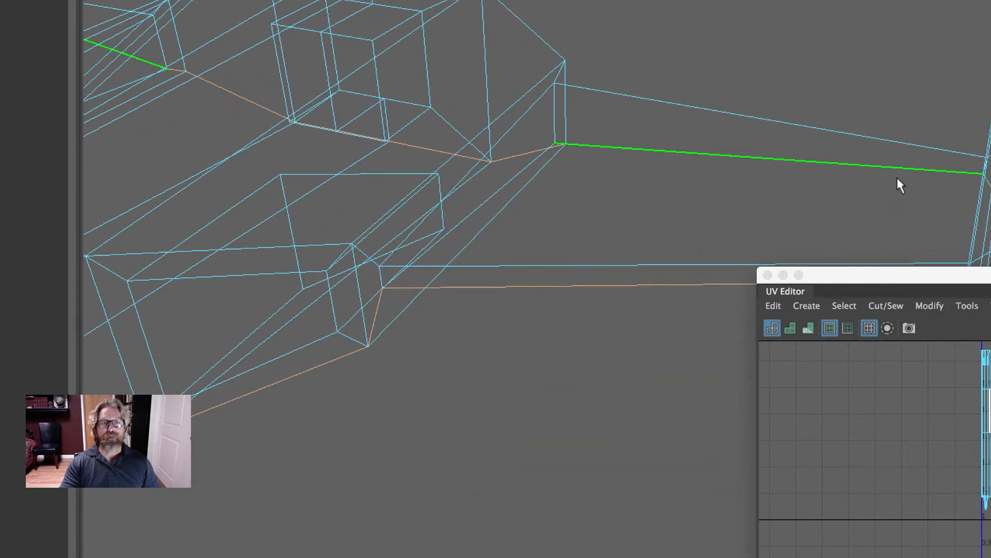
- Cut the hull's UVs along the selected lower seam edges
left_click_drag(473, 348, 532, 338, "alt")
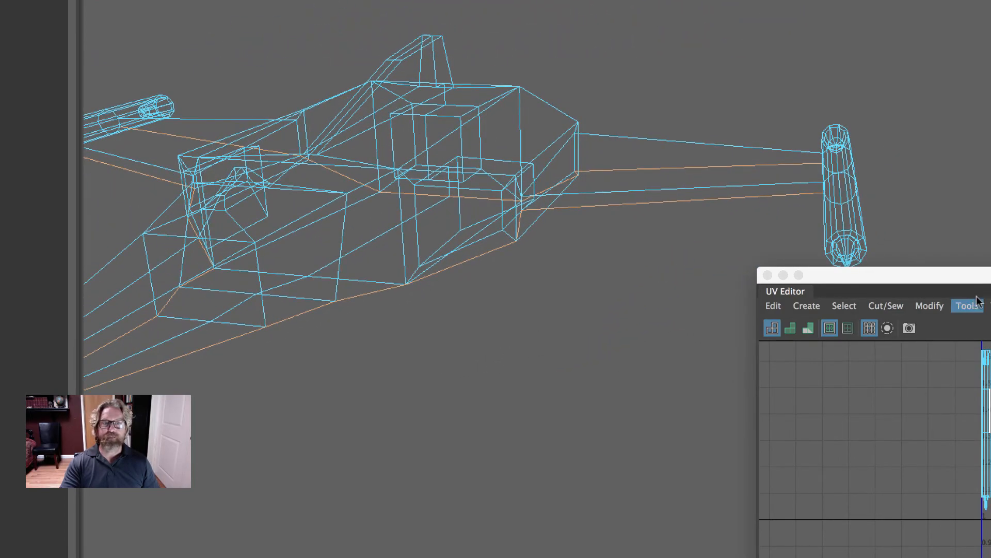
left_click_drag(969, 271, 131, 0)
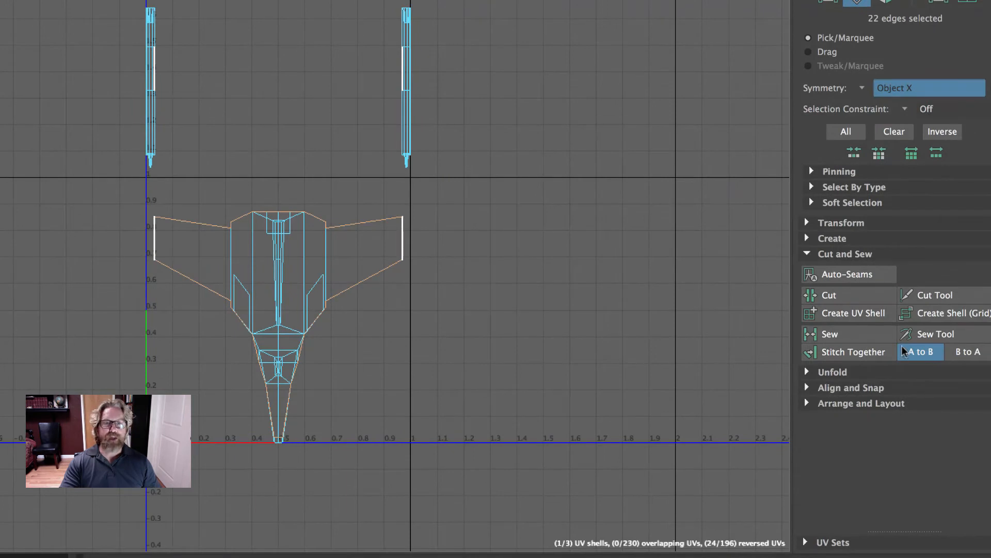
left_click(853, 296)
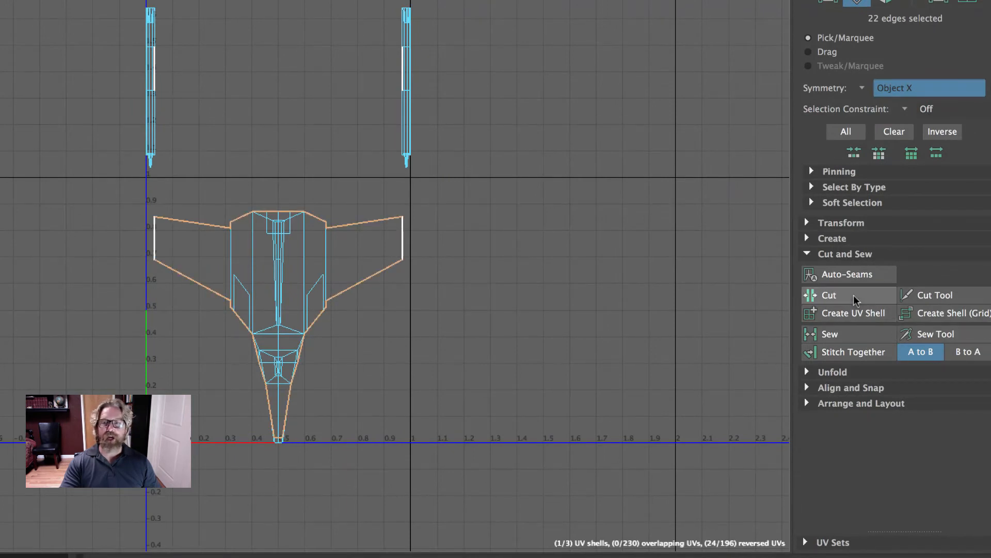
- Select the UV shell of the ship's upper hull and move it sideways past the 0–1 tile, clear of the underside shell
right_click_drag(288, 273, 262, 255)
left_click(264, 256)
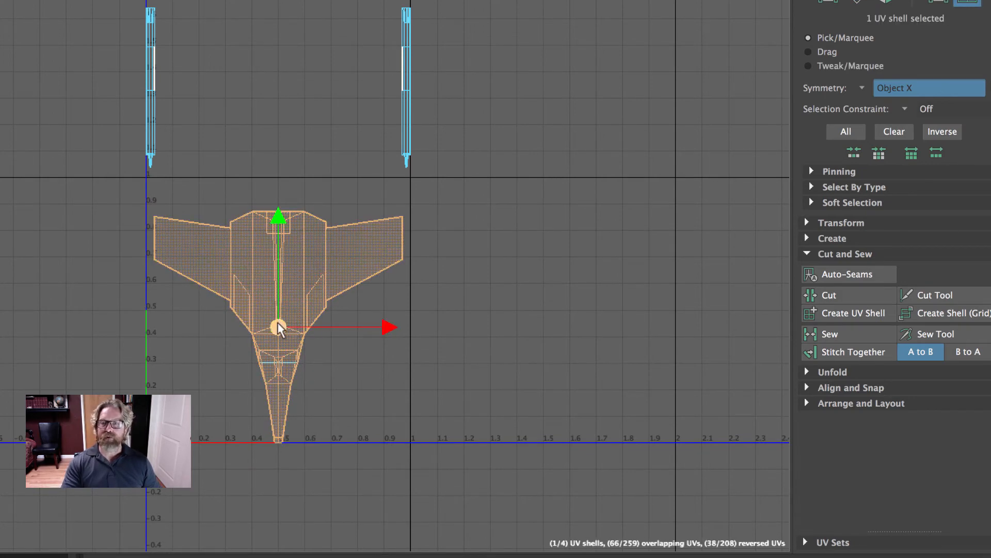
left_click_drag(278, 326, 578, 329)
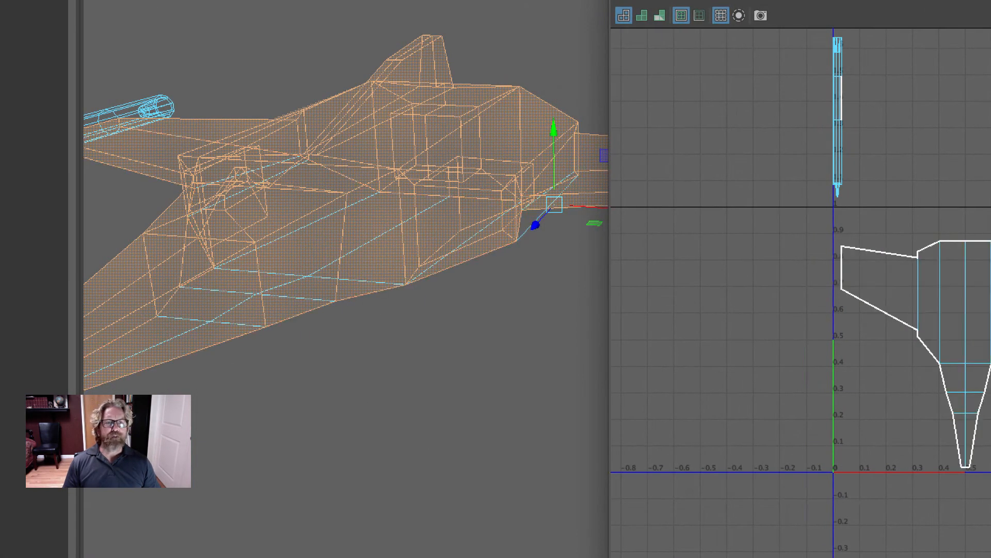
- Check the underside UV shell by selecting its central belly faces and wing faces and locating them on the model
right_click_drag(965, 297, 963, 333)
left_click(949, 293)
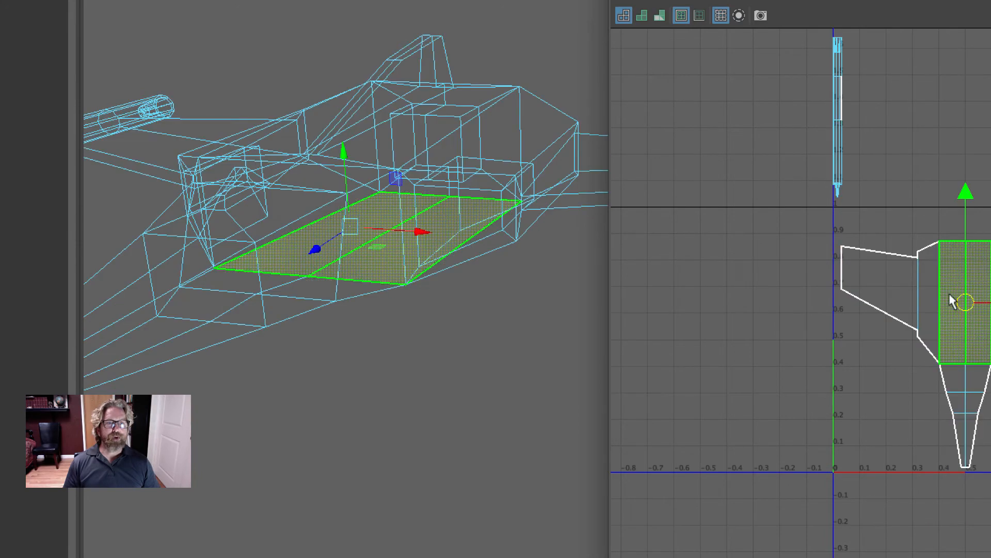
mouse_move(472, 367)
left_mouse_down("alt")
mouse_move(482, 312)
mouse_move(488, 334)
mouse_move(474, 392)
left_mouse_up("alt")
key("5")
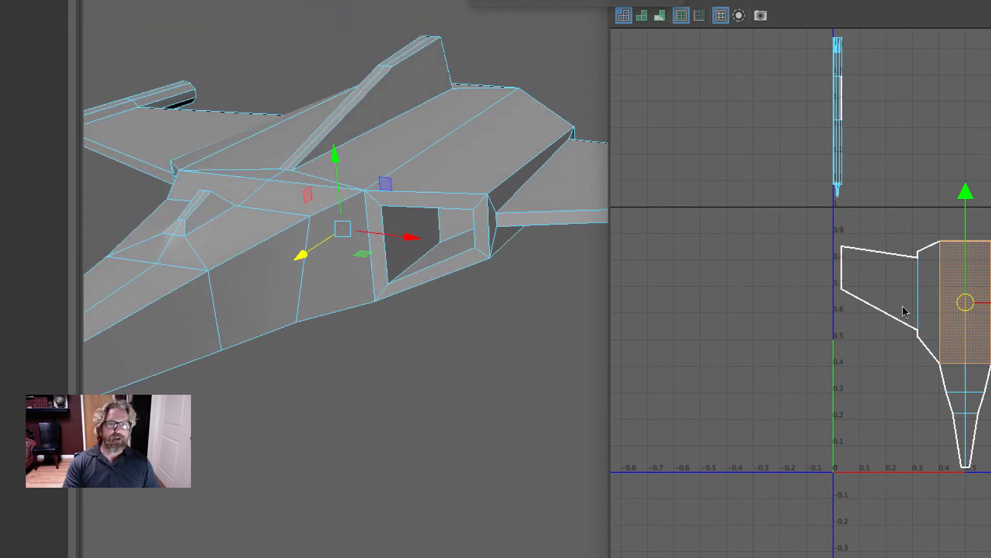
left_click(892, 288)
left_click_drag(506, 332, 463, 243, "alt")
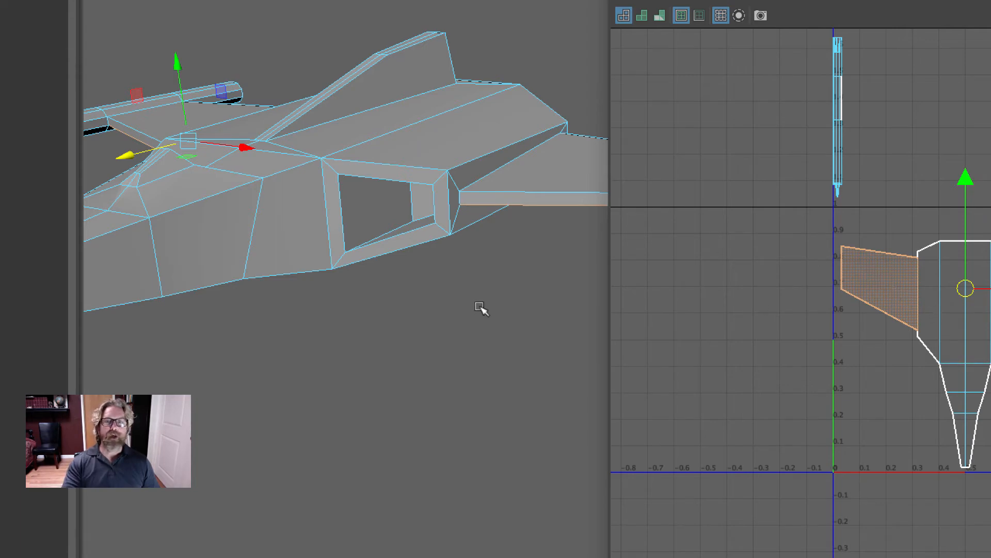
left_click_drag(487, 310, 482, 288, "alt")
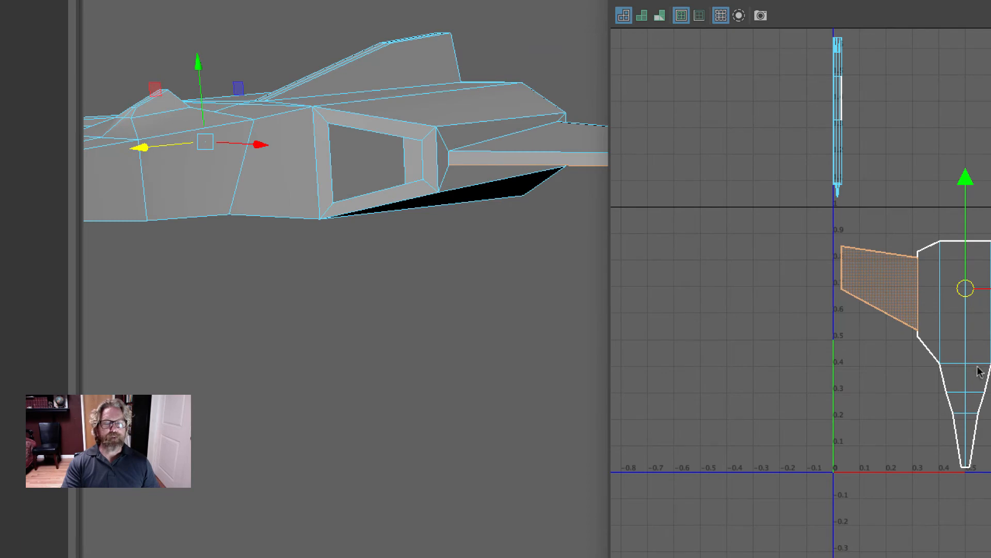
right_click_drag(483, 177, 413, 169, "alt")
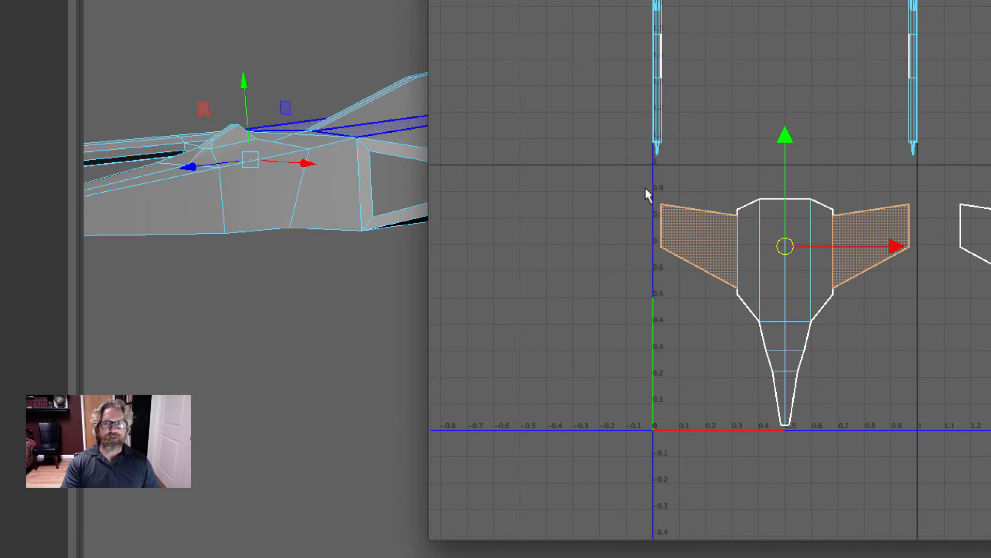
- Select the hull side face beside the cockpit and examine how much UV space it occupies in the upper shell
left_click_drag(233, 155, 327, 212, "alt")
left_click(358, 347)
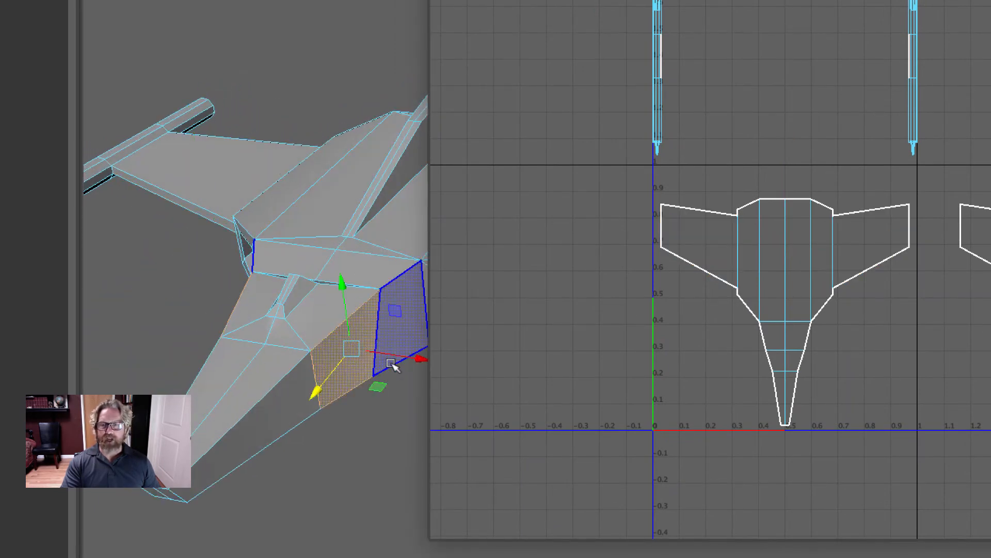
left_click_drag(946, 277, 985, 289, "ctrl+alt")
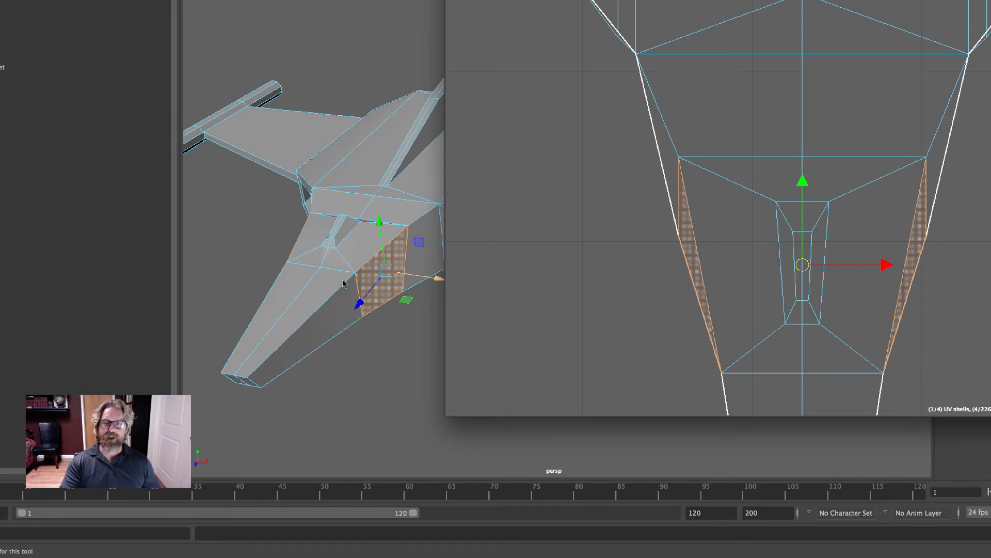
- Select the upper hull's entire UV shell and unfold it
right_click(813, 52)
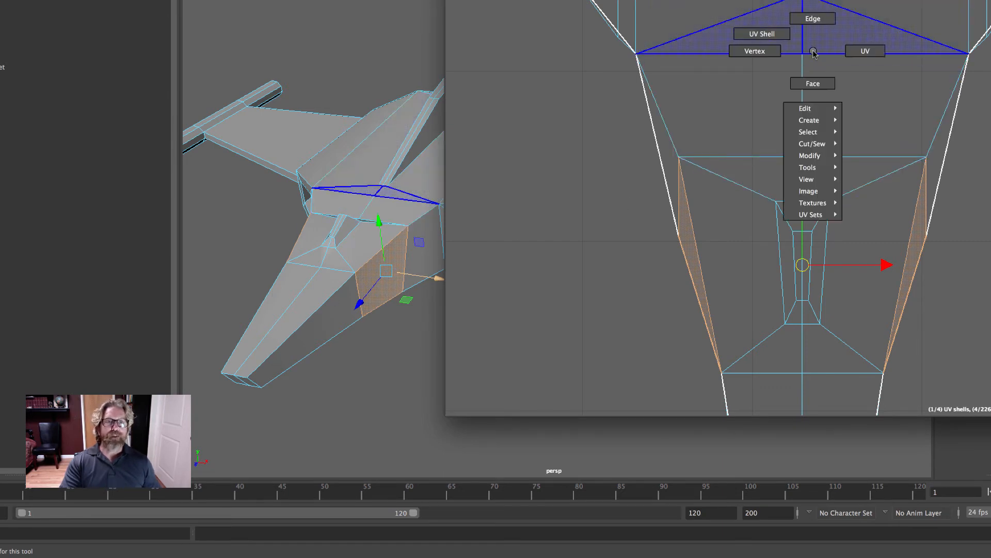
right_click_drag(813, 51, 784, 40)
left_click(802, 51)
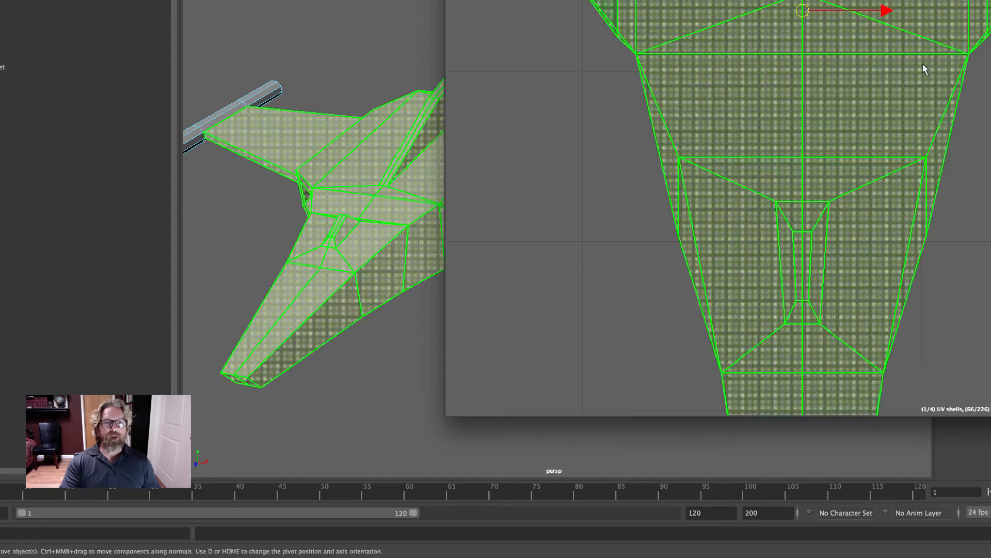
right_click_drag(976, 84, 717, 63, "alt")
middle_click_drag(823, 57, 692, 173, "alt")
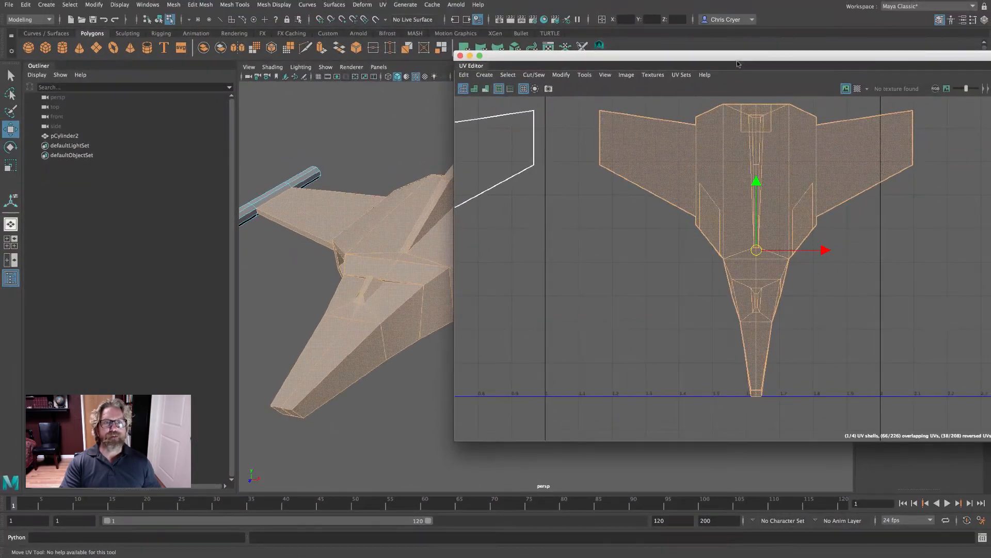
left_click_drag(737, 63, 495, 27)
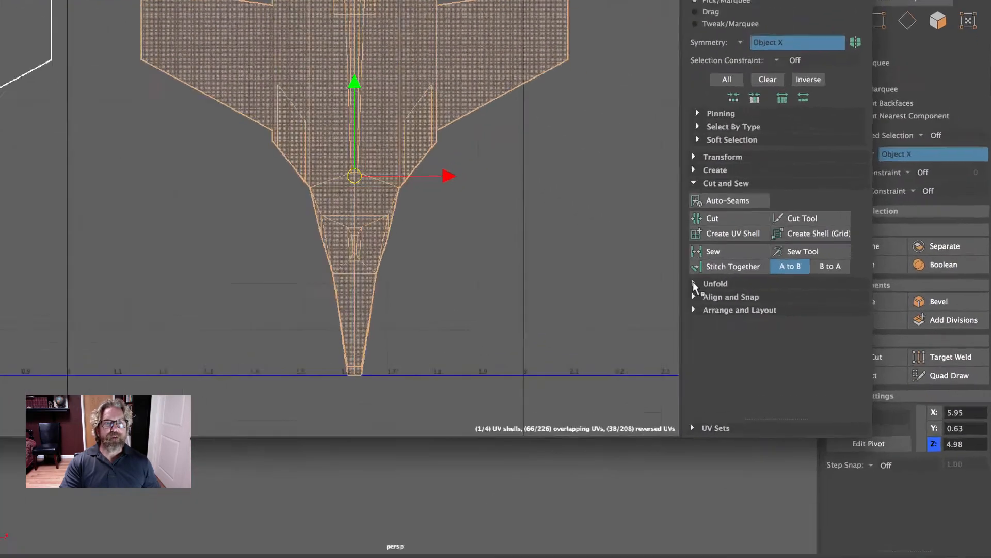
left_click(775, 293)
scroll(181, 55, "down", 3)
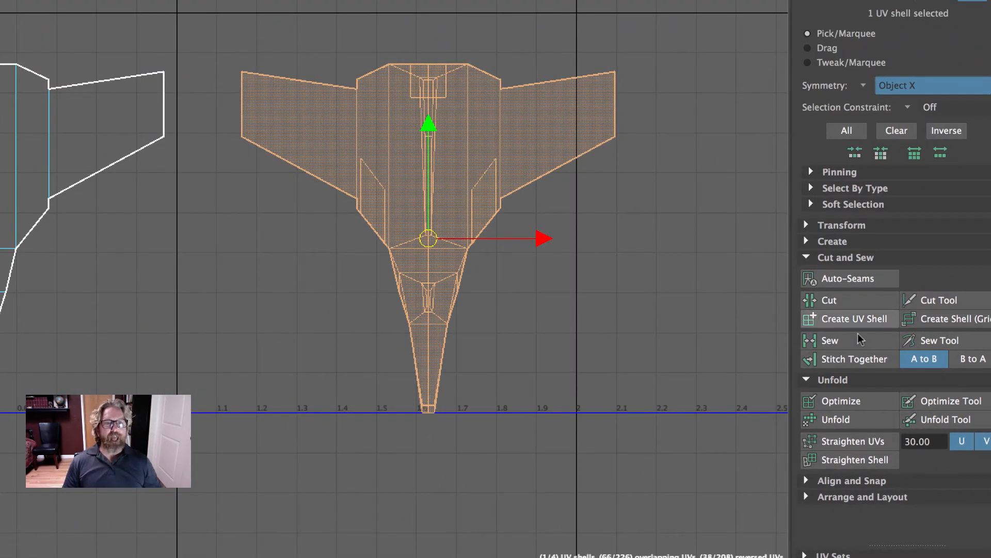
left_click(841, 421)
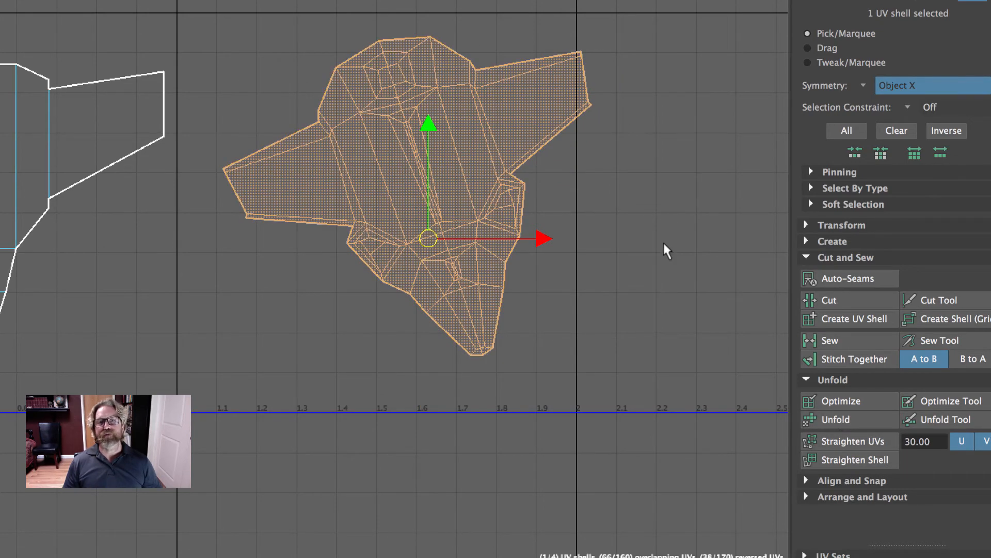
- Rotate the unfolded upper hull shell until its nose points straight down and the wings are level
key("e")
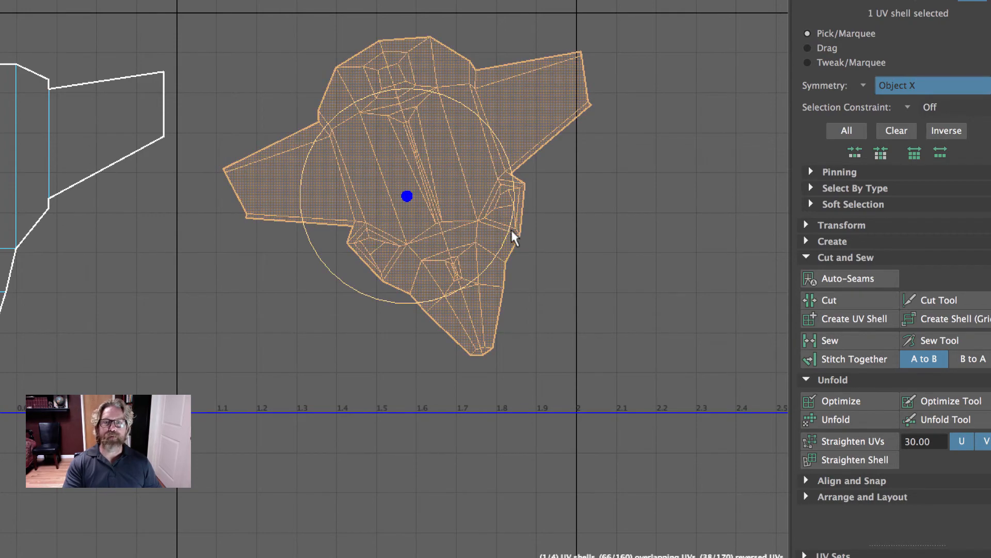
left_click_drag(512, 230, 479, 253)
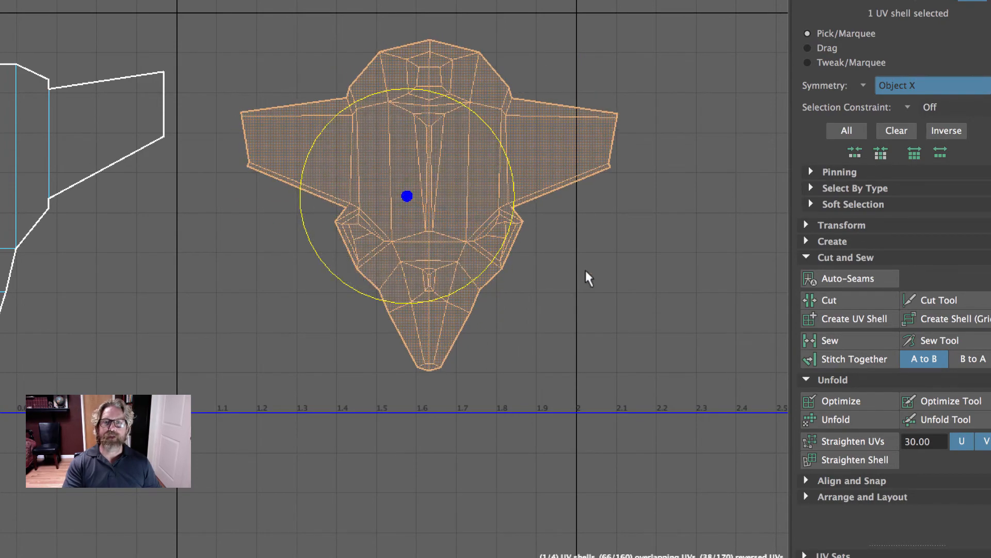
left_click(585, 271)
- Check the unfolded shell by selecting the faces beside the canopy and the hull side faces and locating them on the model
right_click_drag(586, 270, 788, 285, "alt")
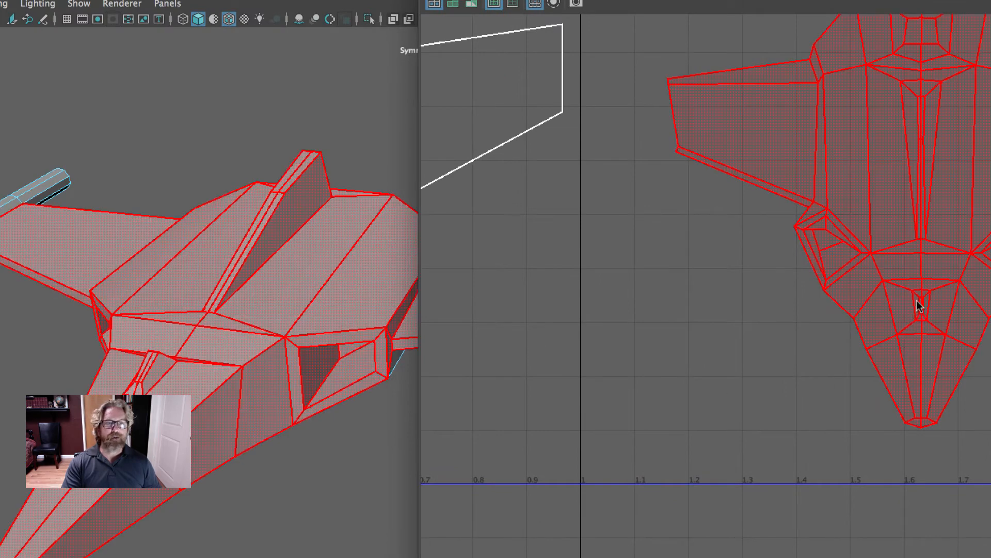
right_click_drag(919, 305, 914, 347)
left_click(941, 310)
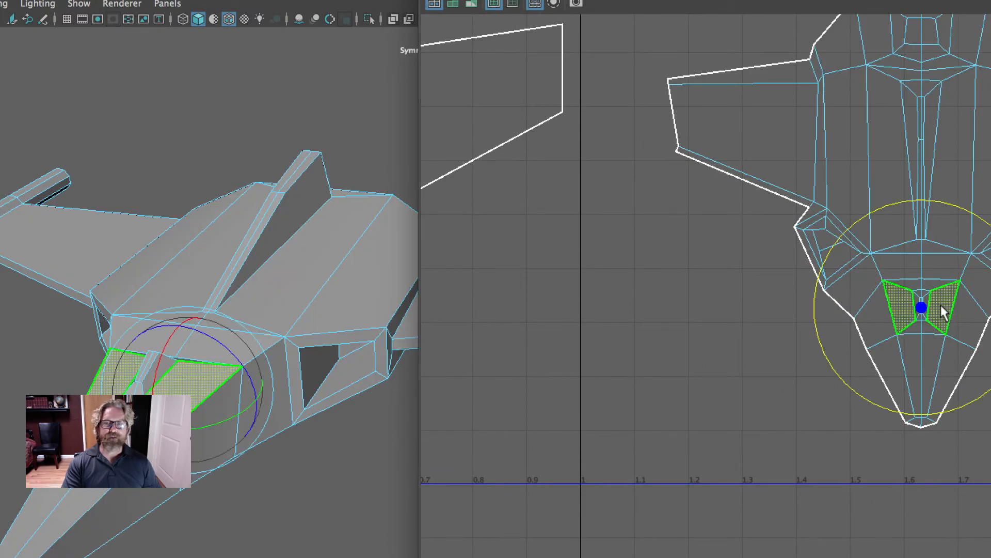
left_click(957, 314, "shift")
left_click(965, 315)
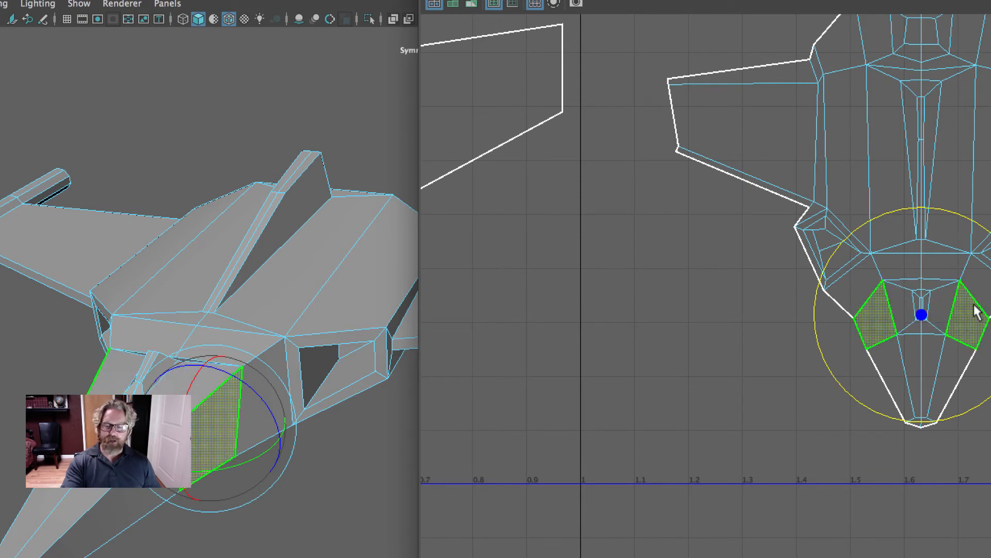
key("q")
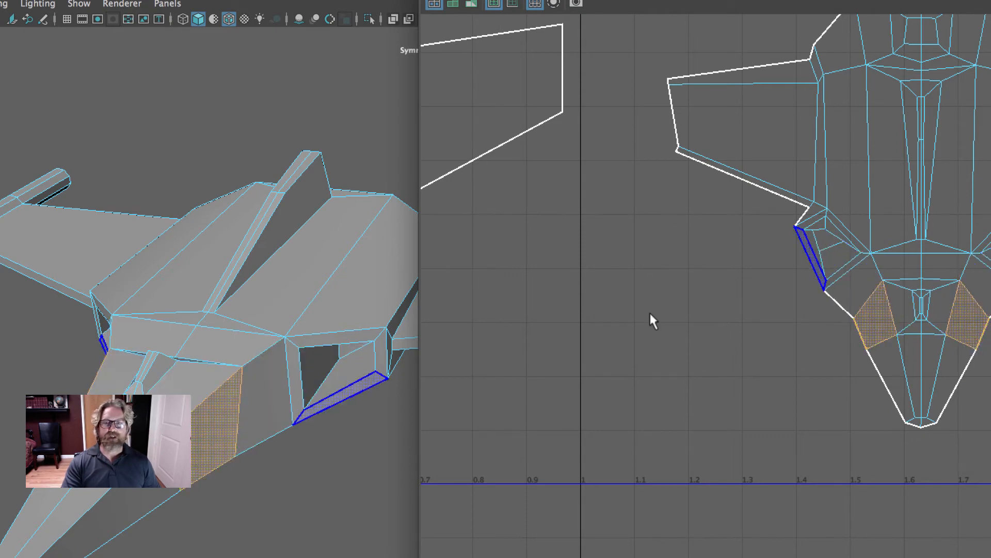
- Check where the inner faces of the side intake and the rear engine recess lie in the unfolded shell
left_click_drag(310, 402, 298, 356, "alt")
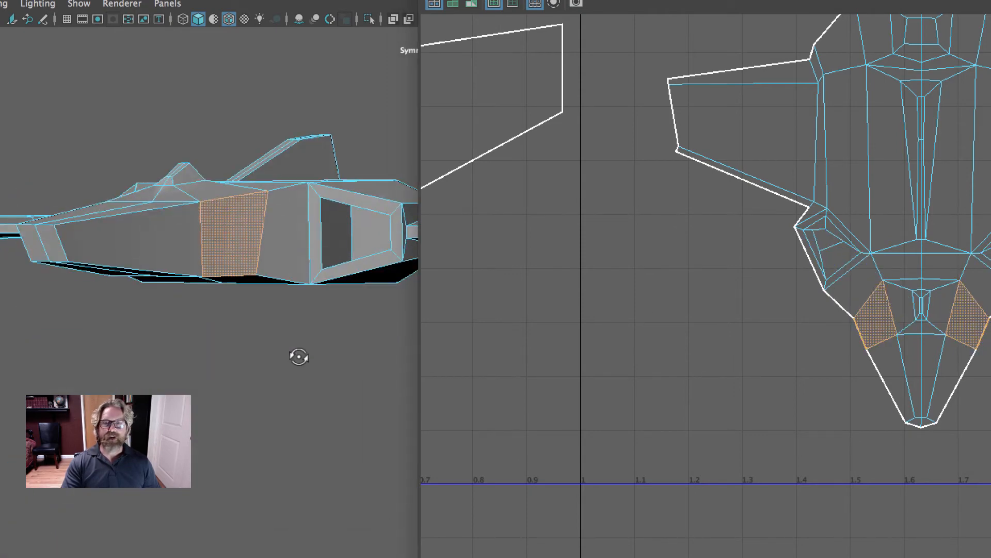
right_click_drag(827, 236, 826, 279)
left_click(826, 239)
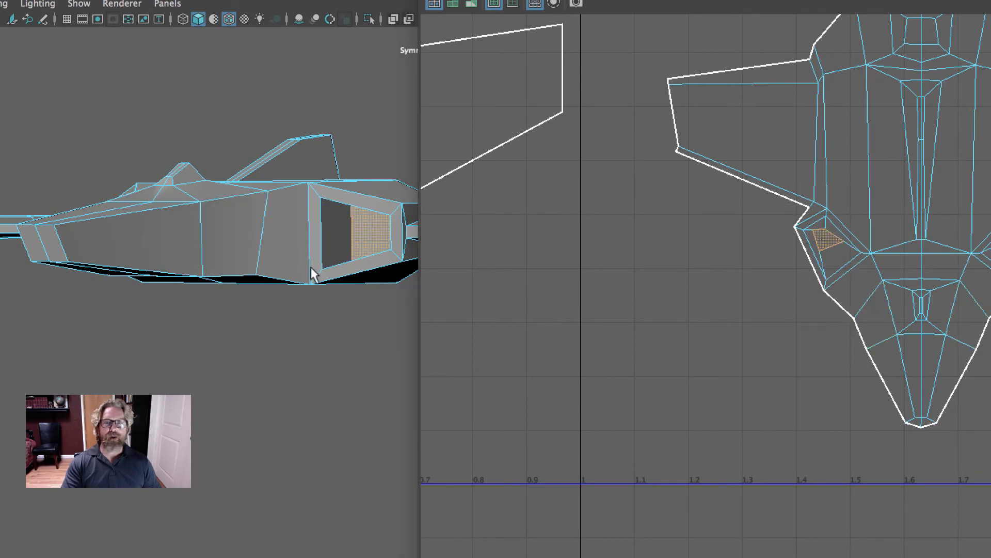
left_click_drag(314, 275, 230, 286, "alt")
middle_click_drag(949, 260, 944, 286, "alt")
left_click_drag(300, 227, 14, 259, "alt")
left_click(288, 285)
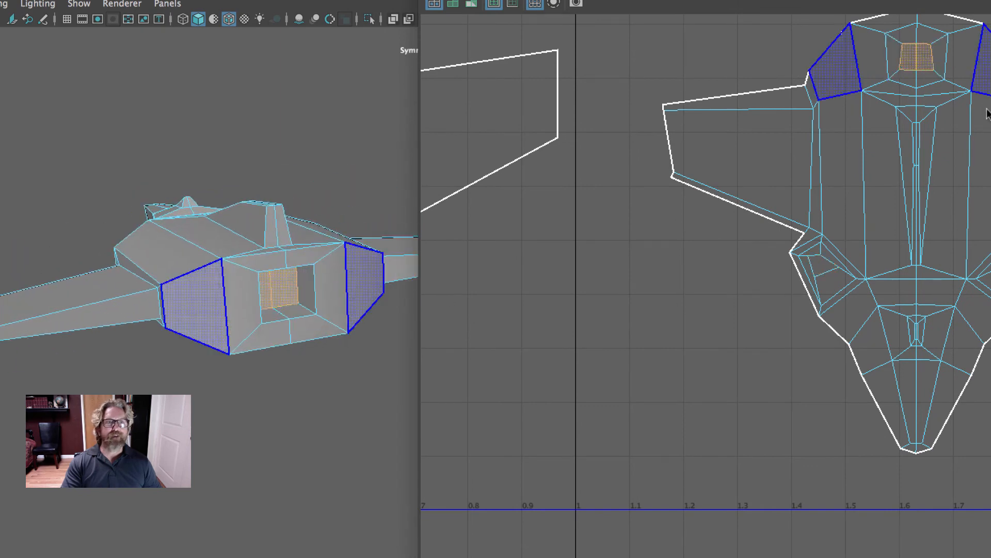
middle_click_drag(925, 207, 921, 221, "alt")
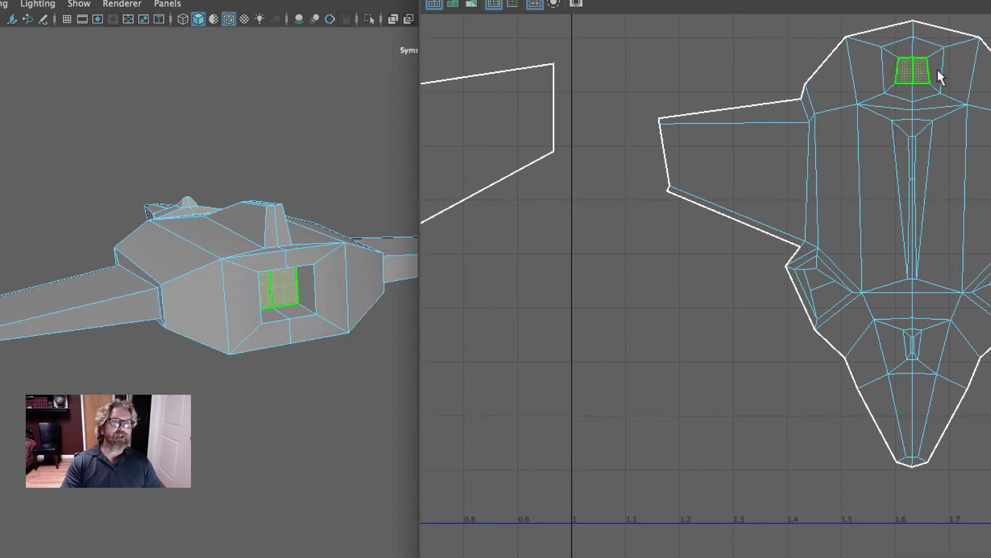
scroll(922, 247, "down", 5)
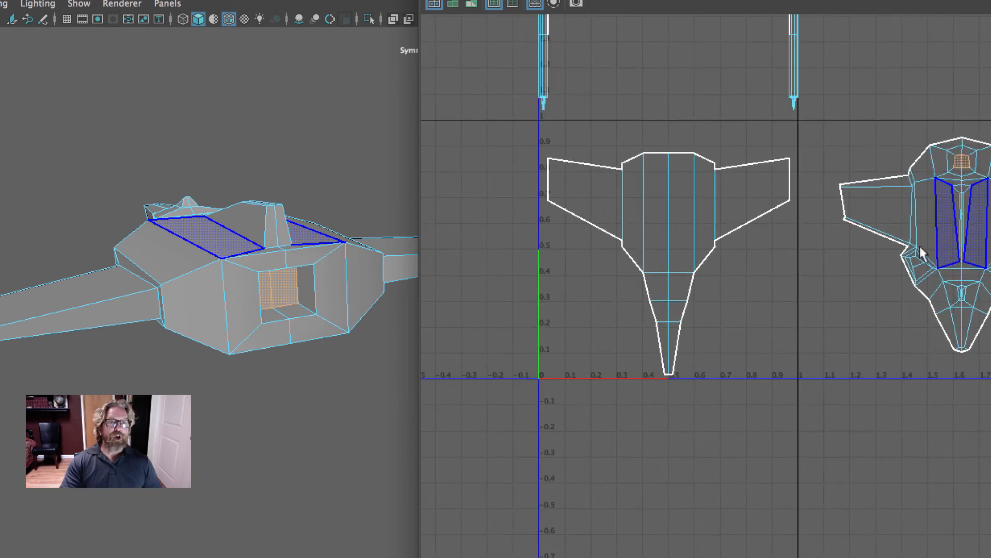
middle_click_drag(919, 245, 899, 263, "alt")
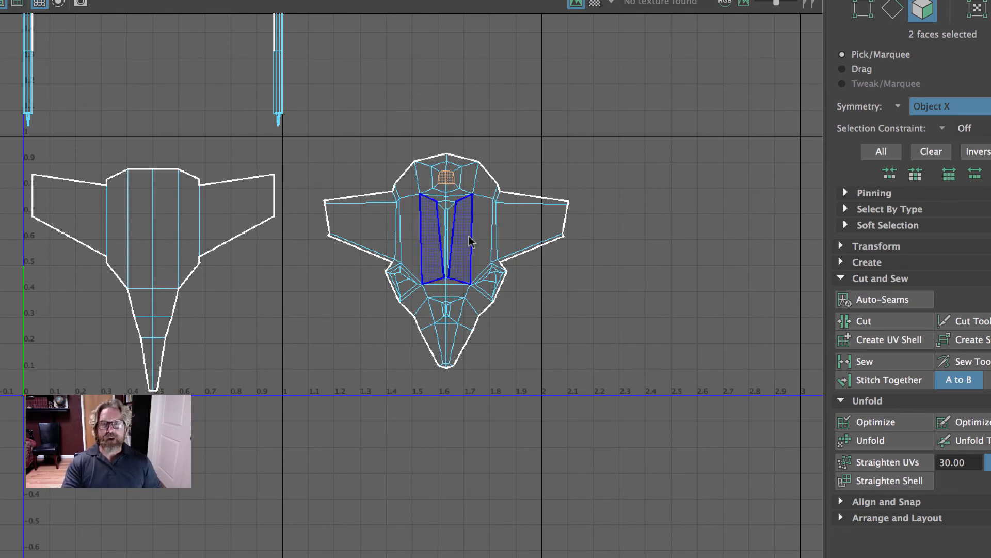
right_click_drag(470, 241, 638, 173)
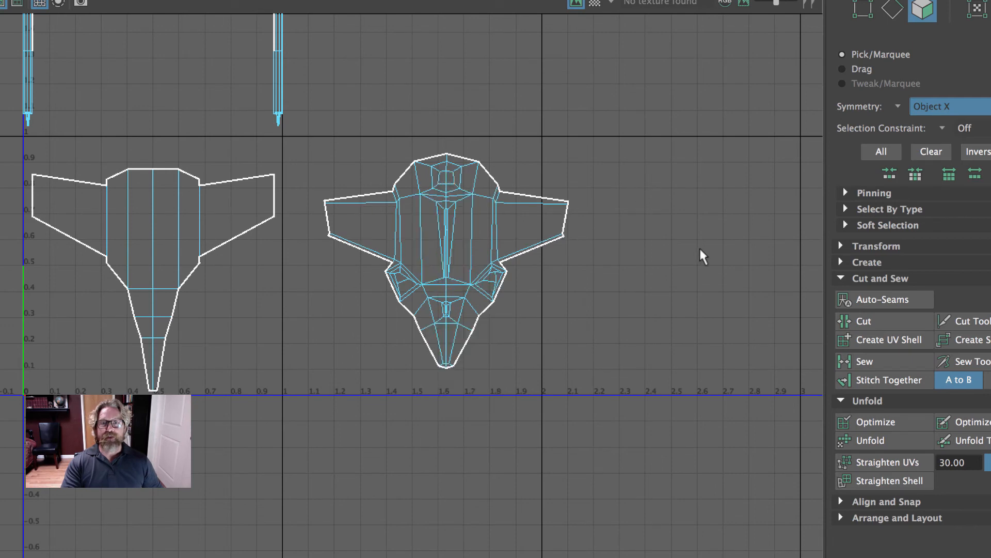
- Select all four UV shells together and scale them down uniformly to about half size
right_click_drag(701, 249, 460, 228, "alt")
middle_click_drag(460, 229, 565, 329, "alt")
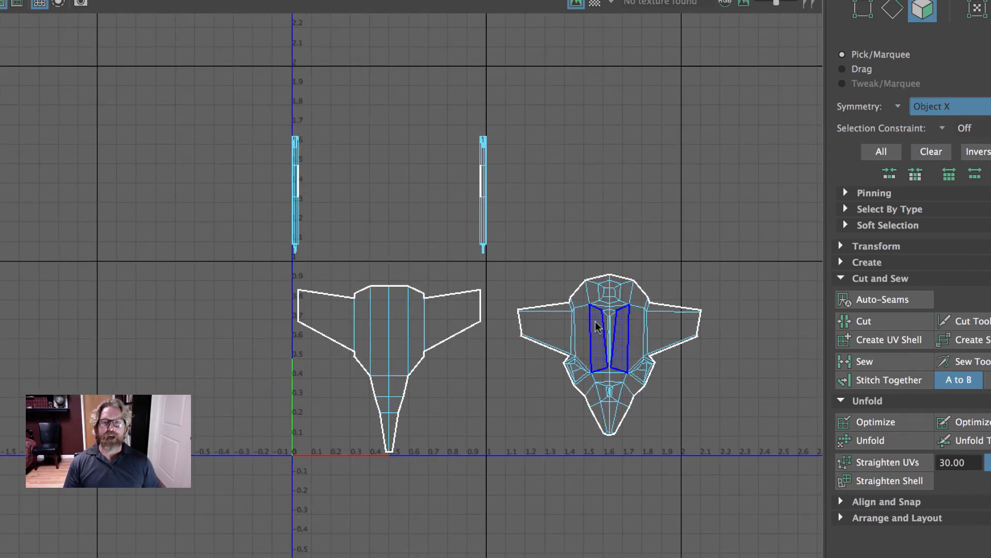
right_click_drag(590, 321, 330, 141)
left_click_drag(216, 96, 776, 512)
key("w")
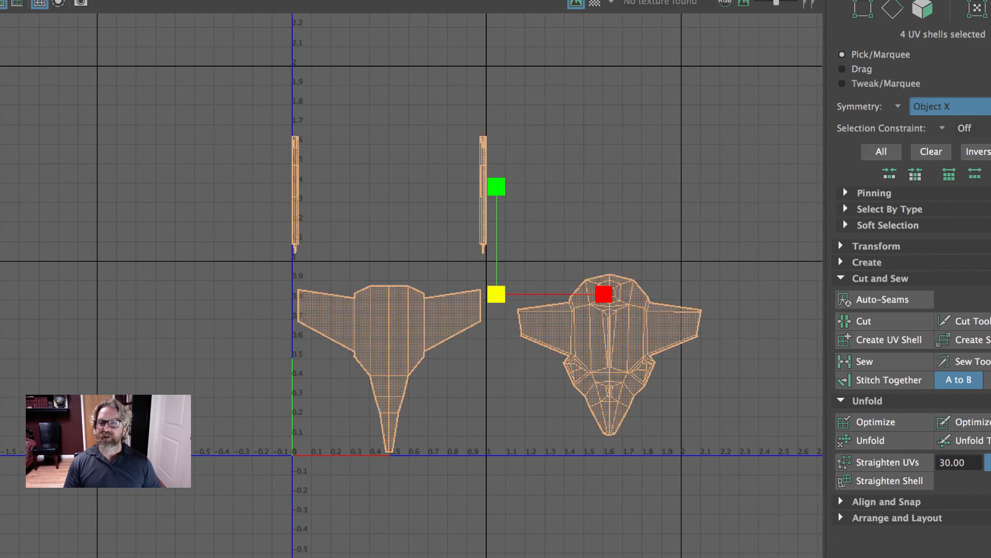
left_click_drag(496, 299, 396, 362)
key("w")
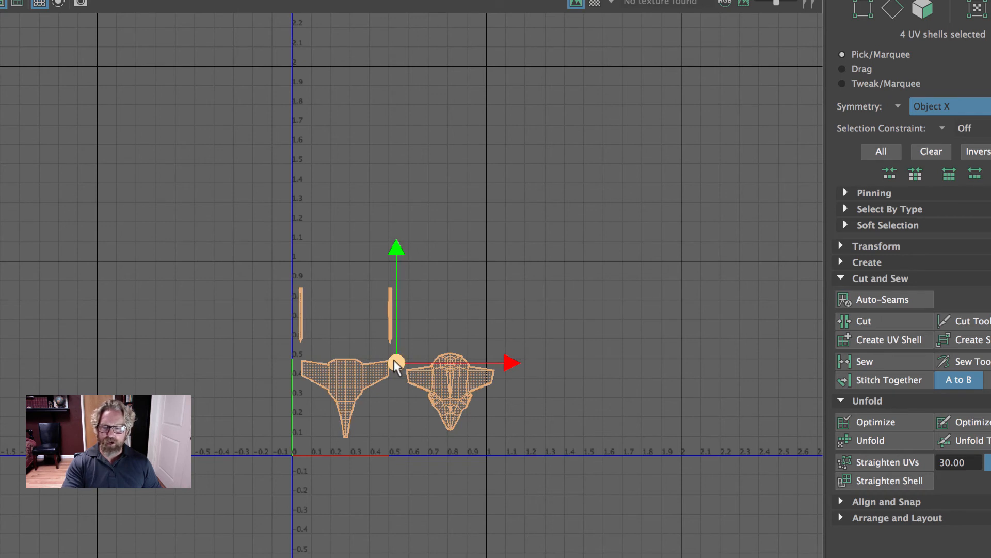
- Scale the four shells down slightly more until they all fit inside the 0–1 square, and clear the selection
key("e")
key("r")
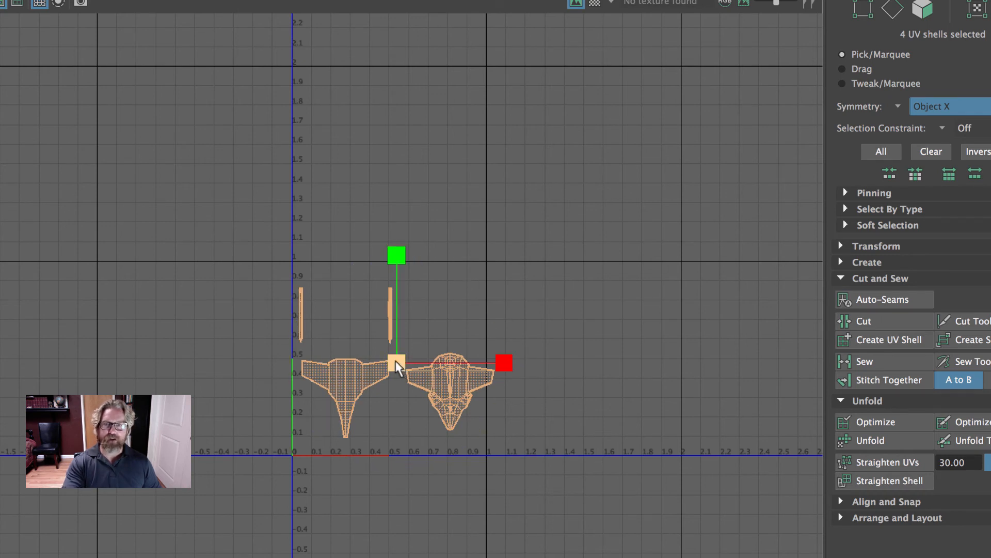
left_click_drag(394, 360, 388, 362)
key("q")
key("w")
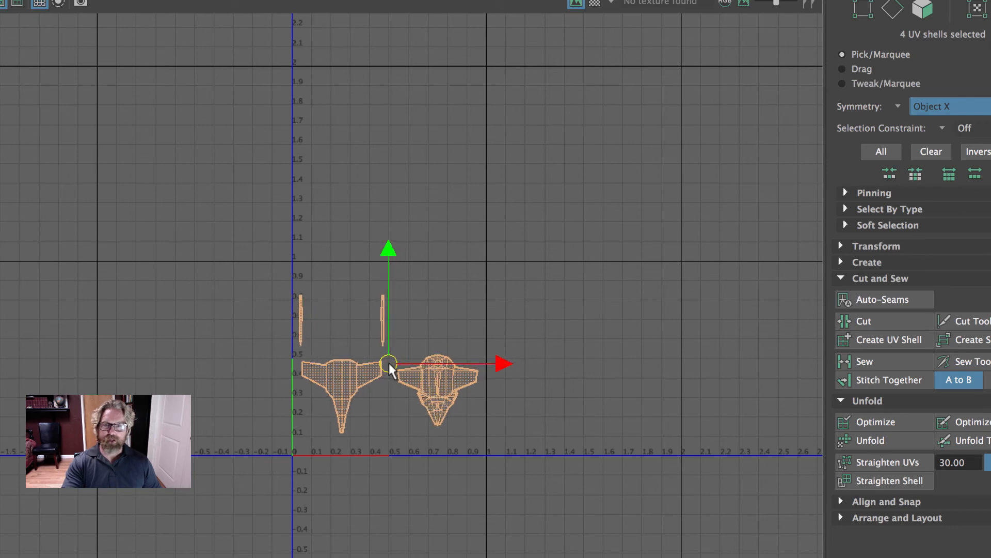
left_click(550, 332)
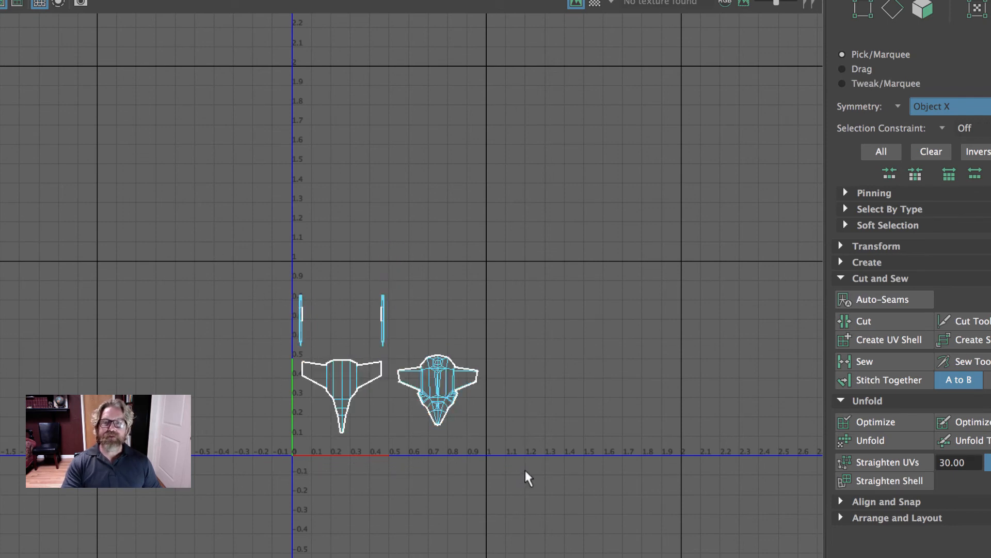
- Inspect the position of the hull and wingtip shells against the borders of the 0–1 UV square
right_click_drag(415, 423, 232, 326, "alt")
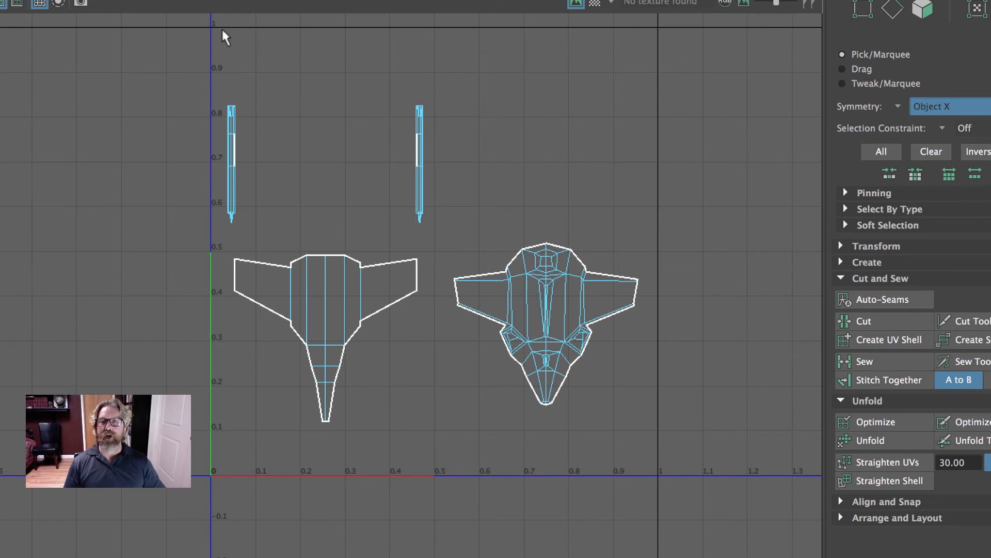
right_click_drag(683, 195, 334, 164, "alt")
middle_click_drag(475, 185, 296, 235, "alt")
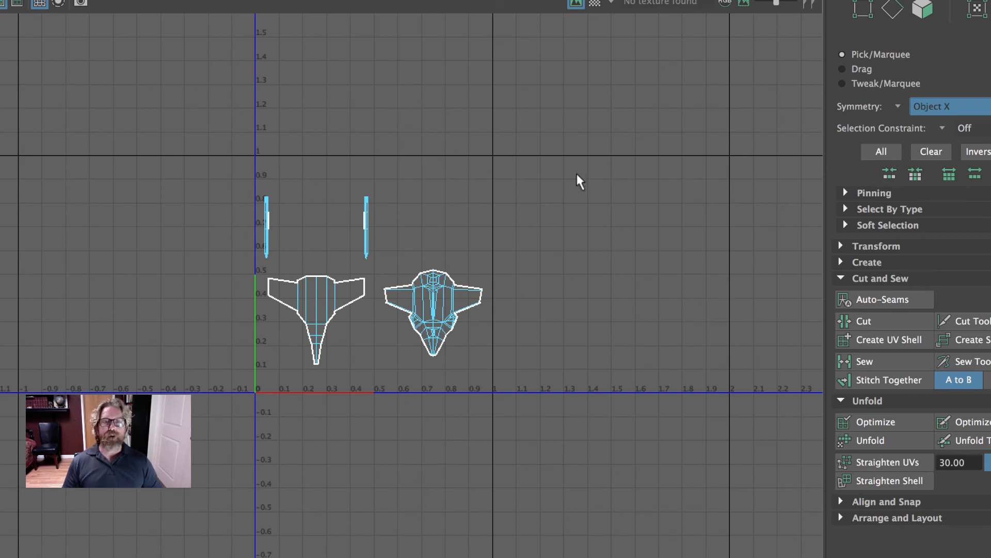
scroll(665, 271, "up", 1)
scroll(540, 275, "up", 3)
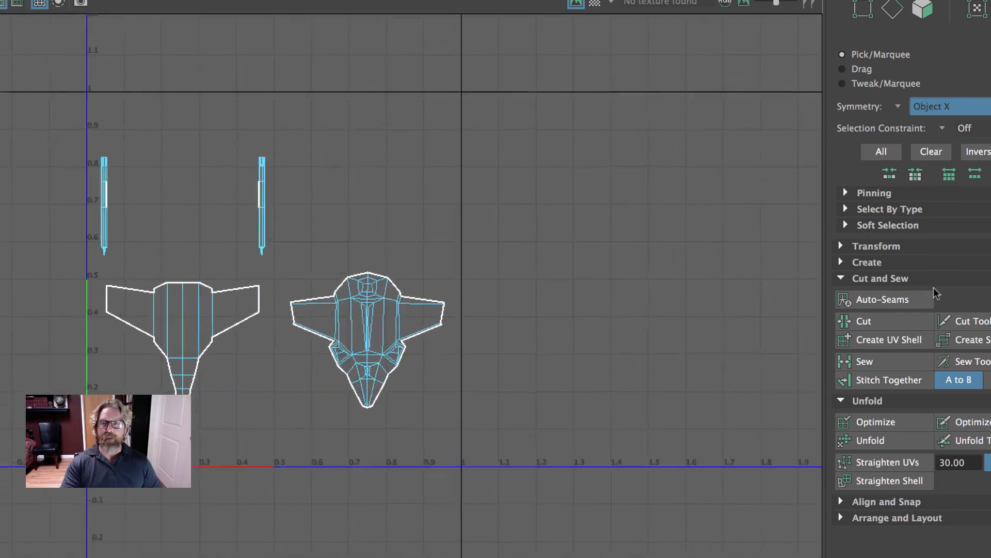
middle_click_drag(609, 288, 719, 283, "alt")
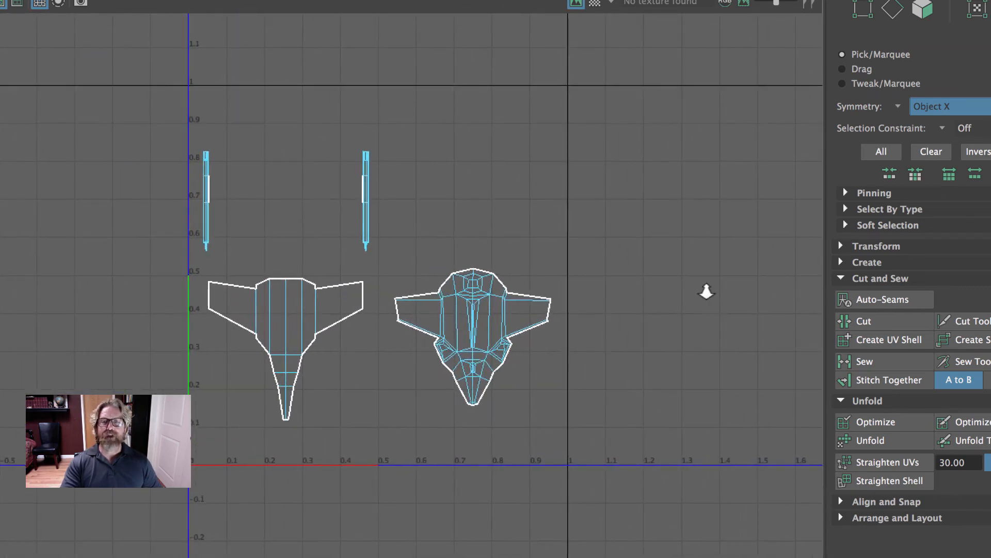
scroll(705, 290, "up", 2)
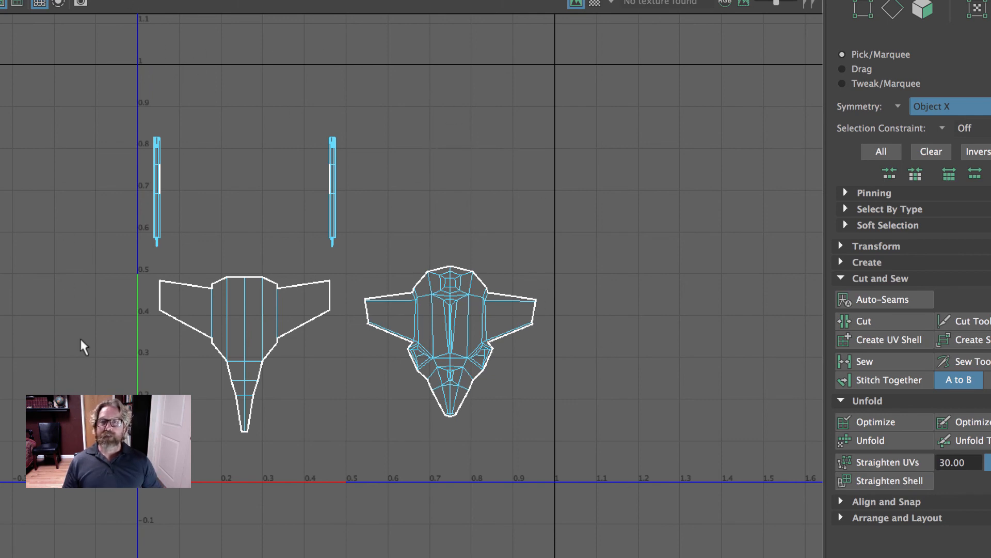
- Move the UV Editor aside, select the whole spaceship in object mode, and bring its UV layout back into view
left_click_drag(21, 0, 552, 5)
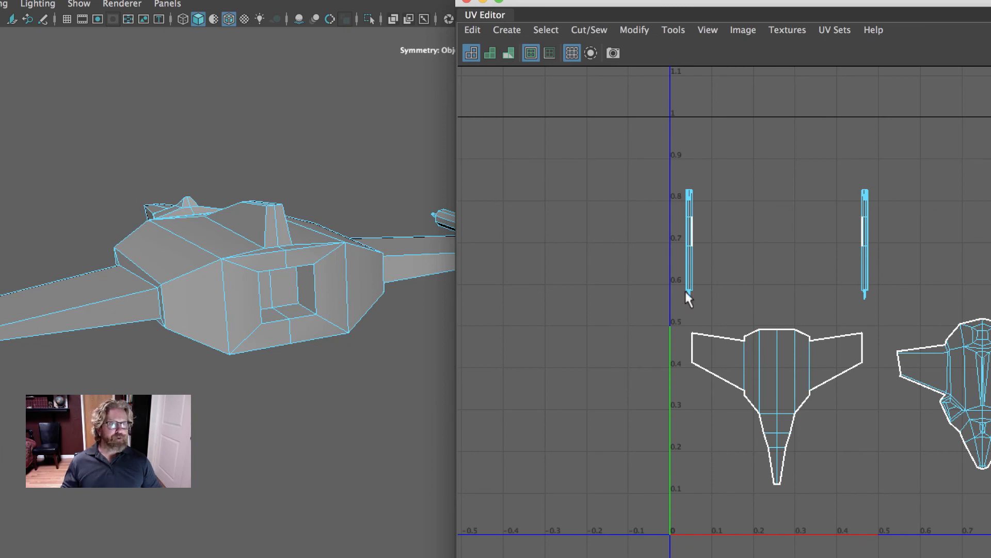
right_click_drag(206, 243, 221, 241)
key("q")
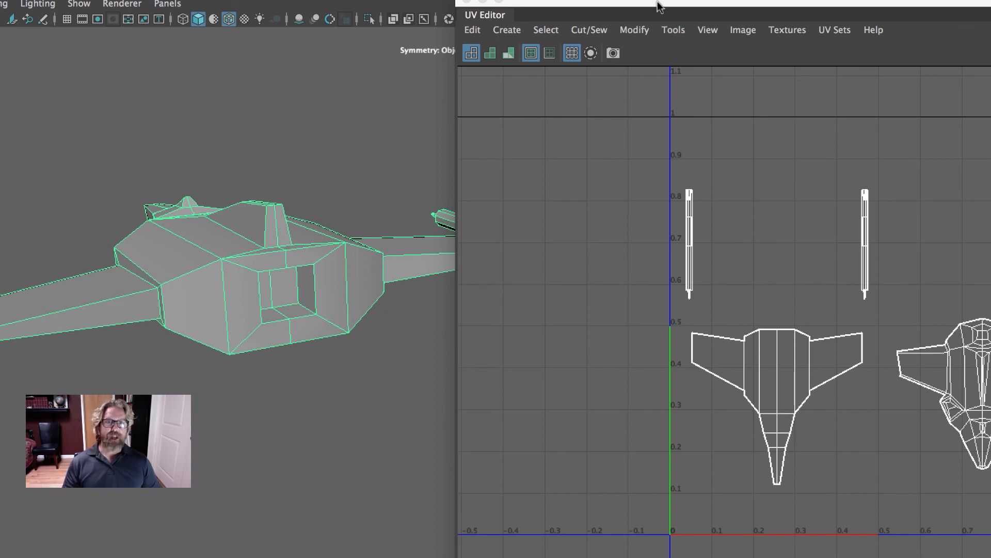
left_click_drag(658, 2, 187, 7)
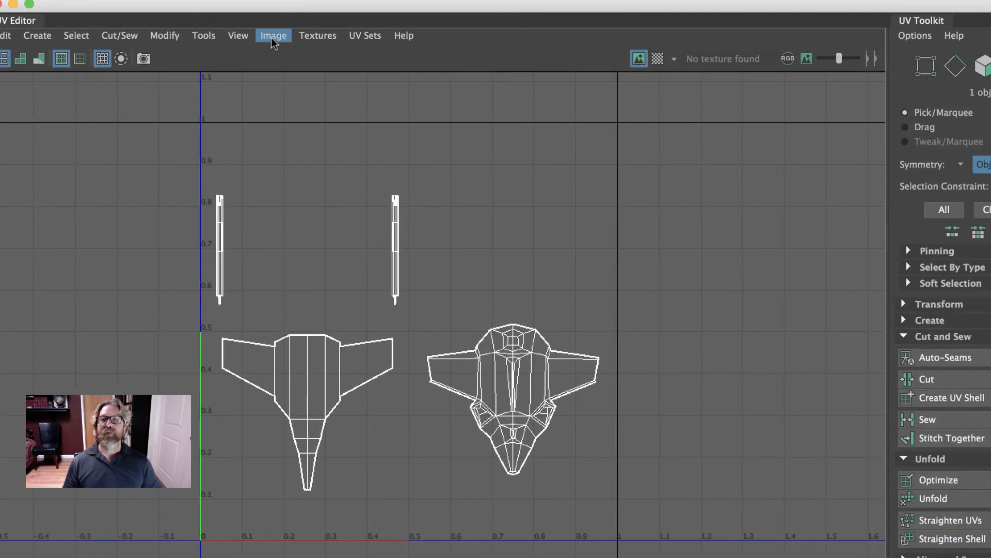
- Review the UV Snapshot export options without saving an image, and close the UV Editor
left_click(272, 38)
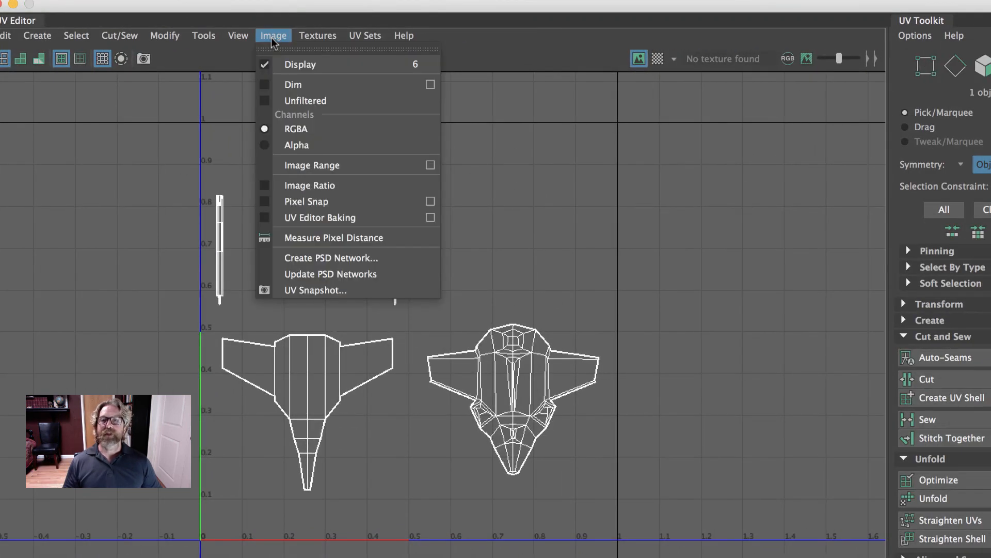
left_click(322, 290)
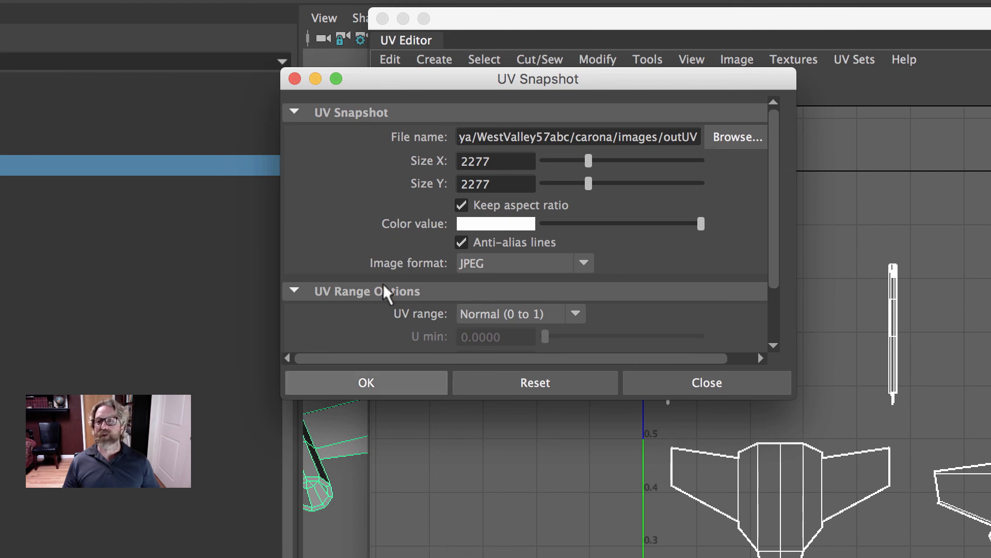
left_click(295, 79)
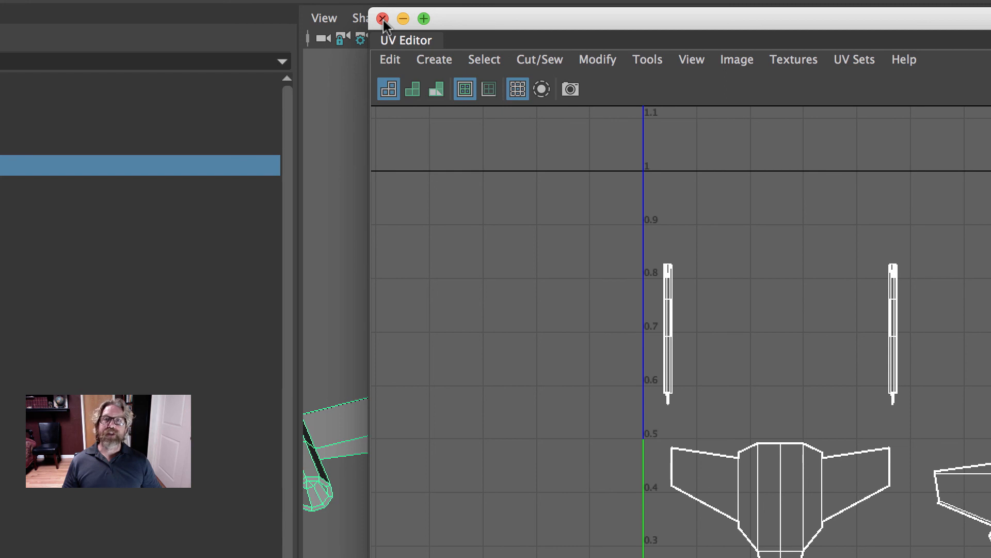
left_click(383, 19)
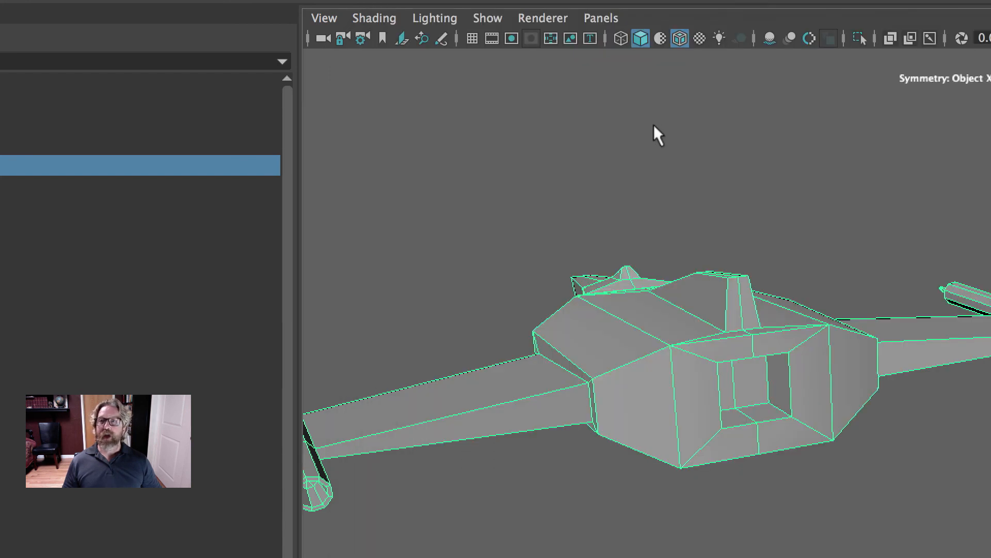